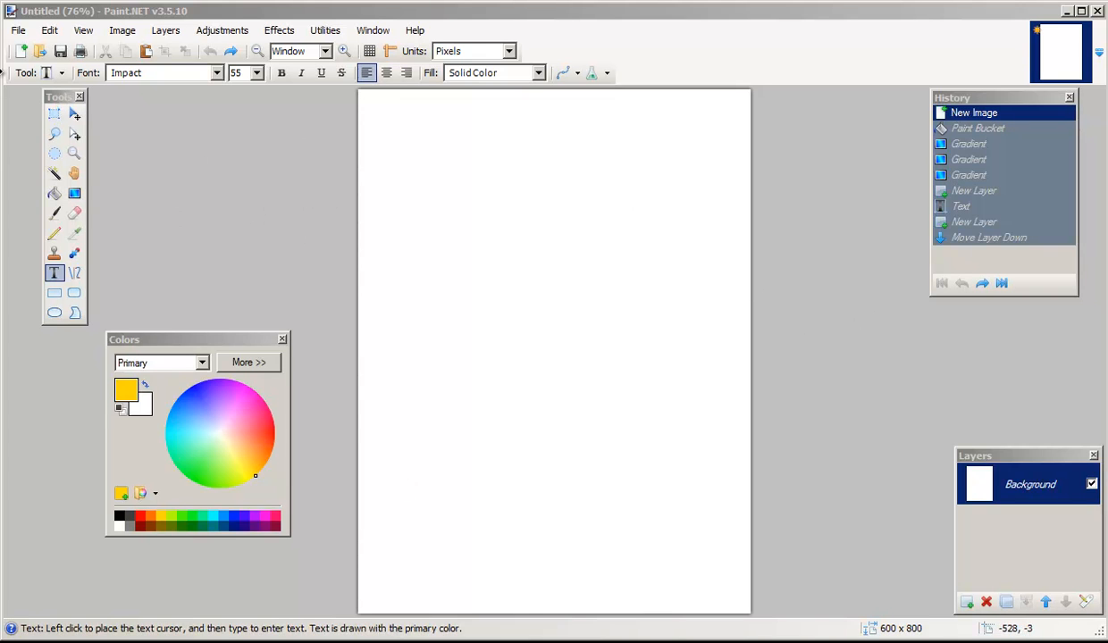
Step: Create a new blank image 600 pixels wide and 800 pixels high
click(14, 32)
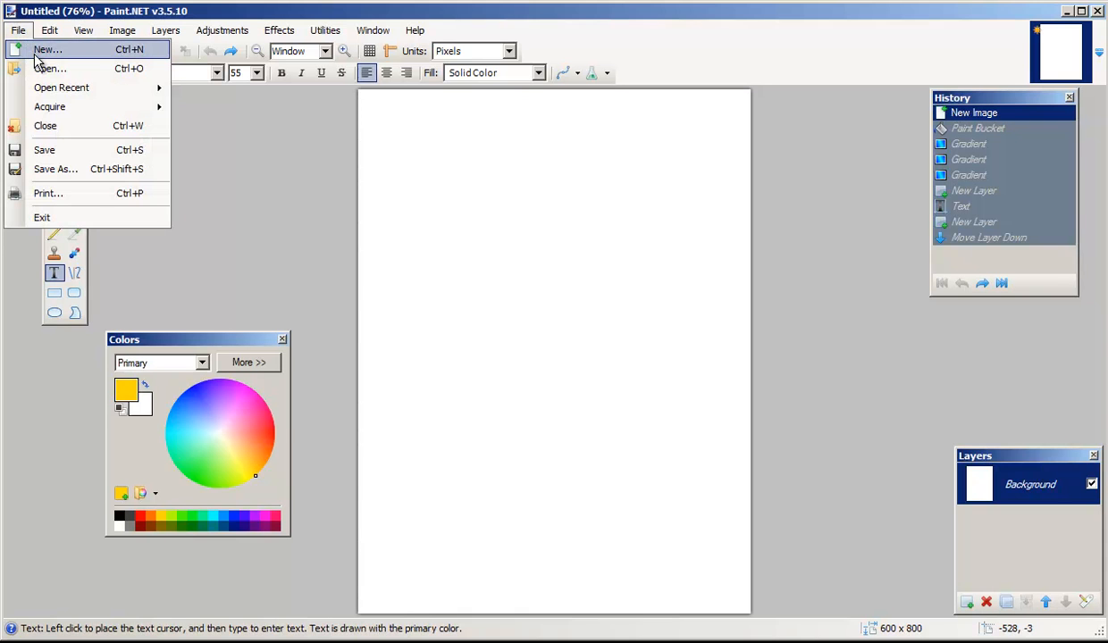
click(40, 50)
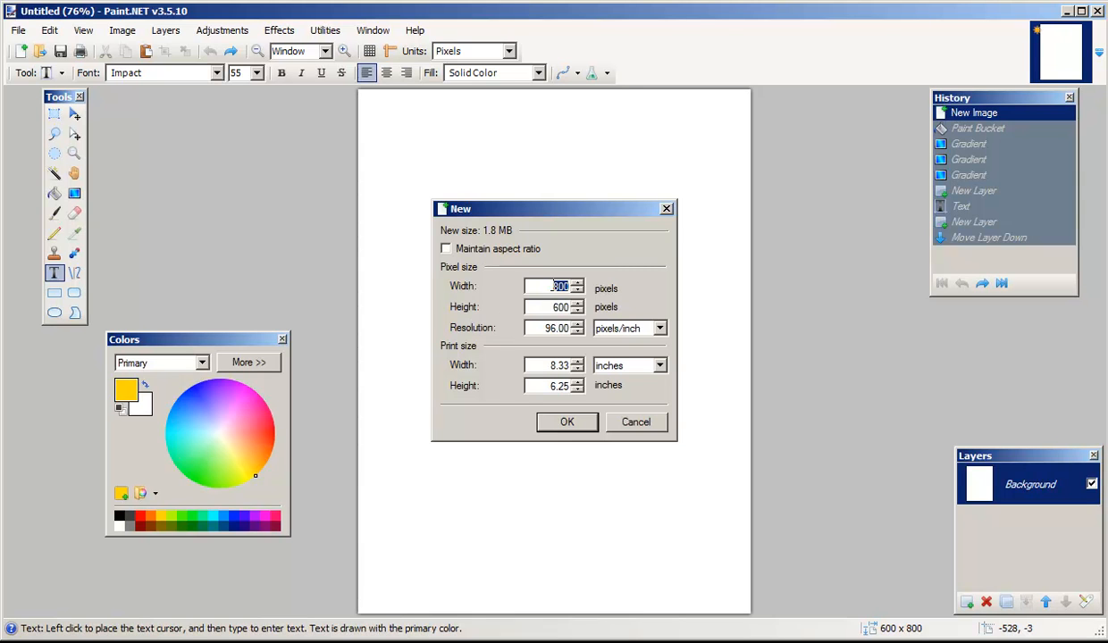
text(600)
double_click(552, 307)
text(800)
click(565, 425)
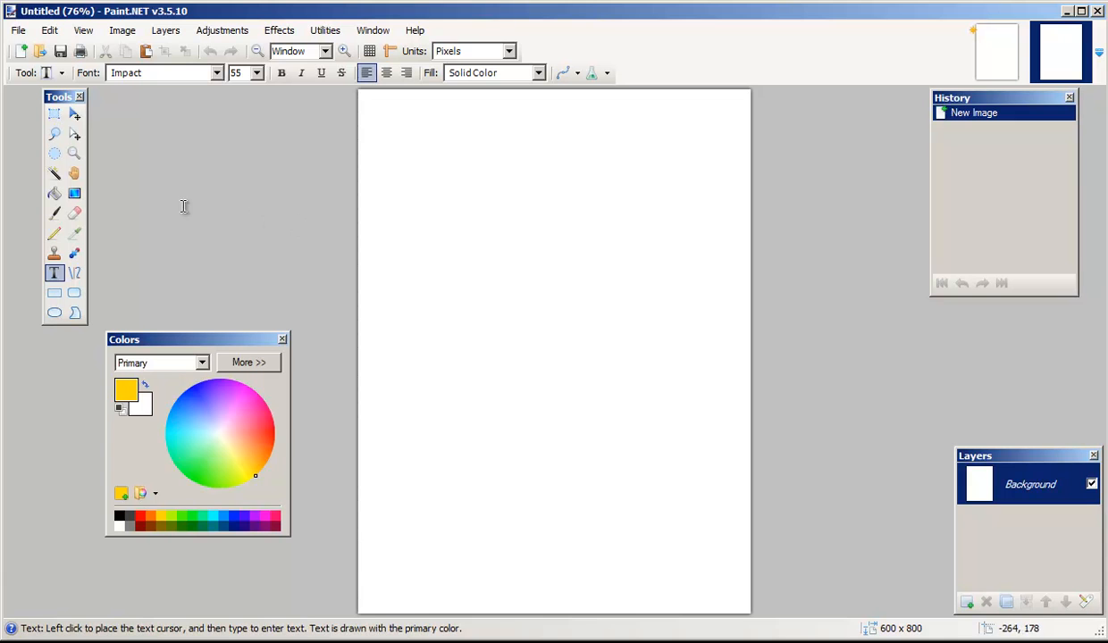
Step: Fill the canvas with golden yellow, and apply a vertical linear gradient from yellow below the middle to white at the top edge
click(54, 194)
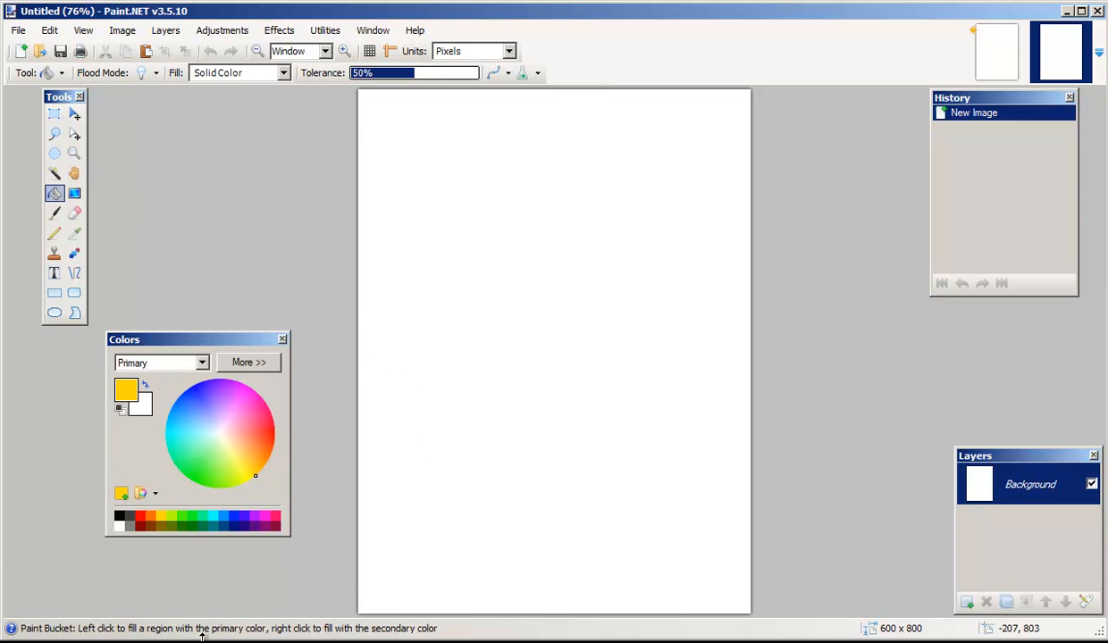
click(420, 280)
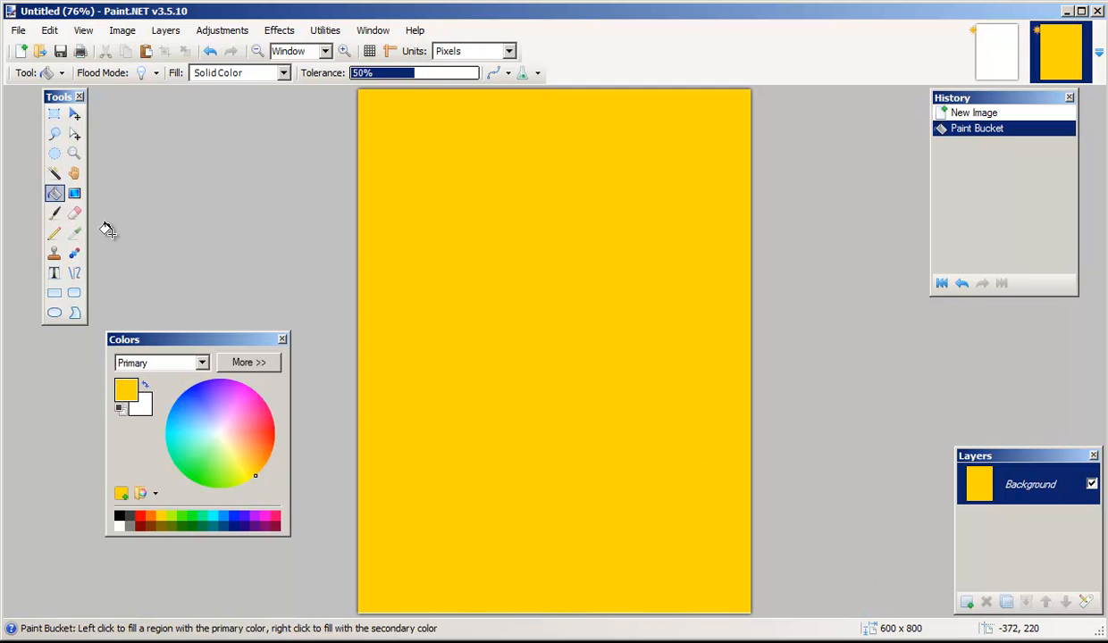
click(75, 195)
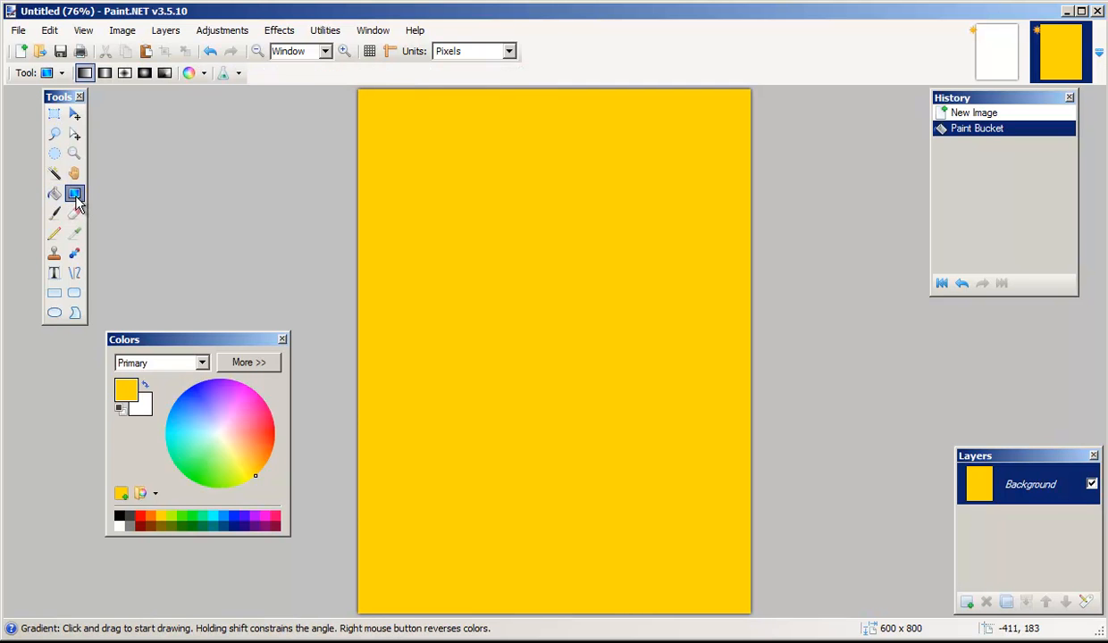
click(555, 446)
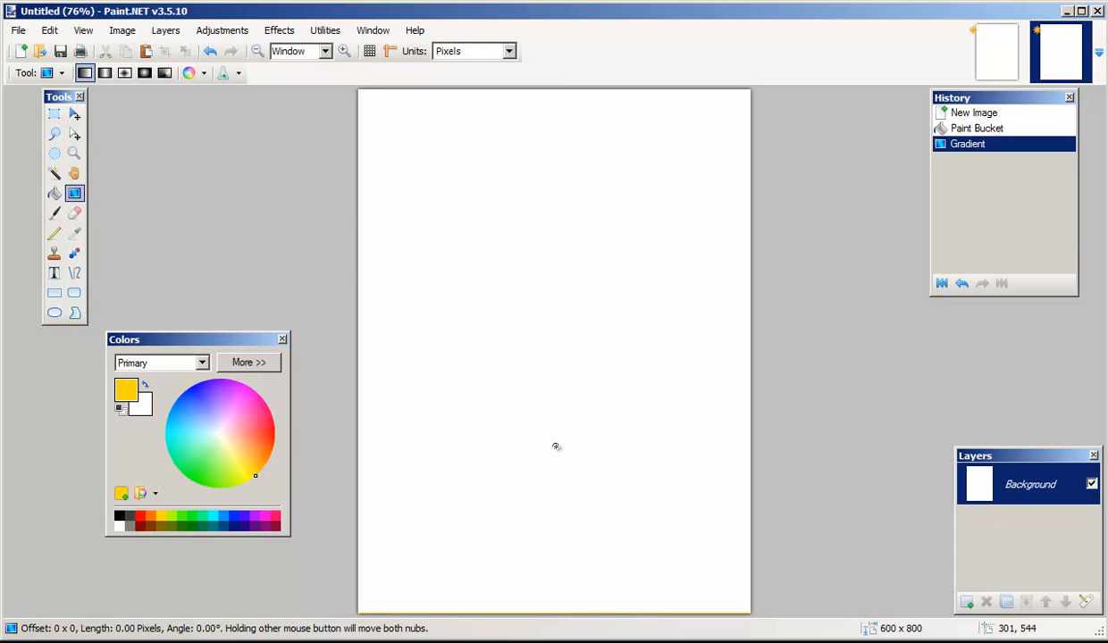
drag(556, 446, 565, 75)
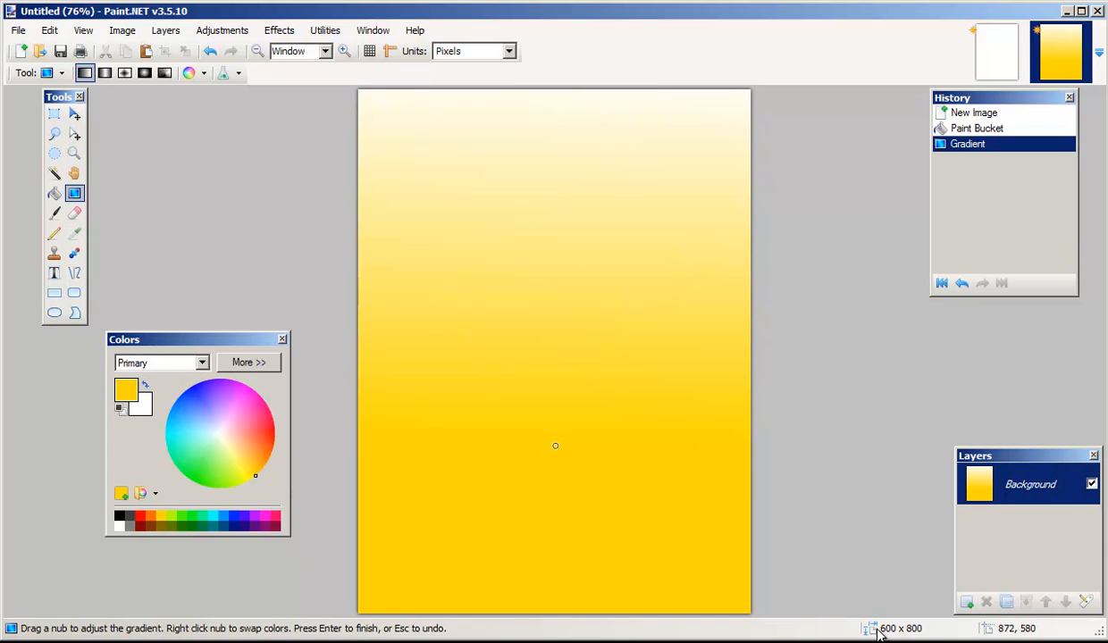
click(967, 603)
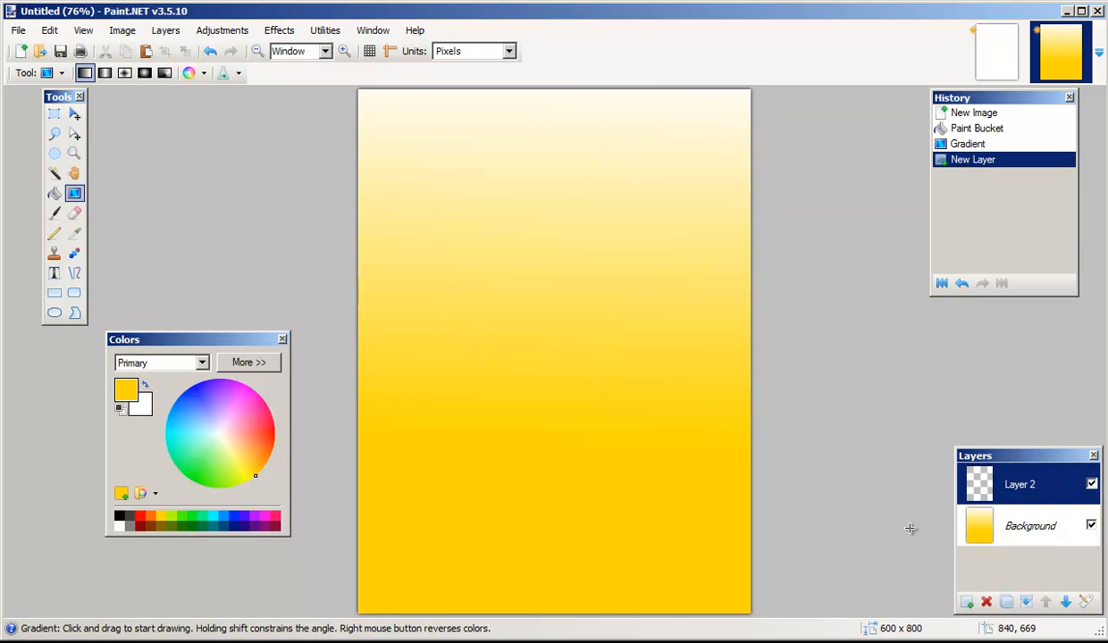
click(874, 483)
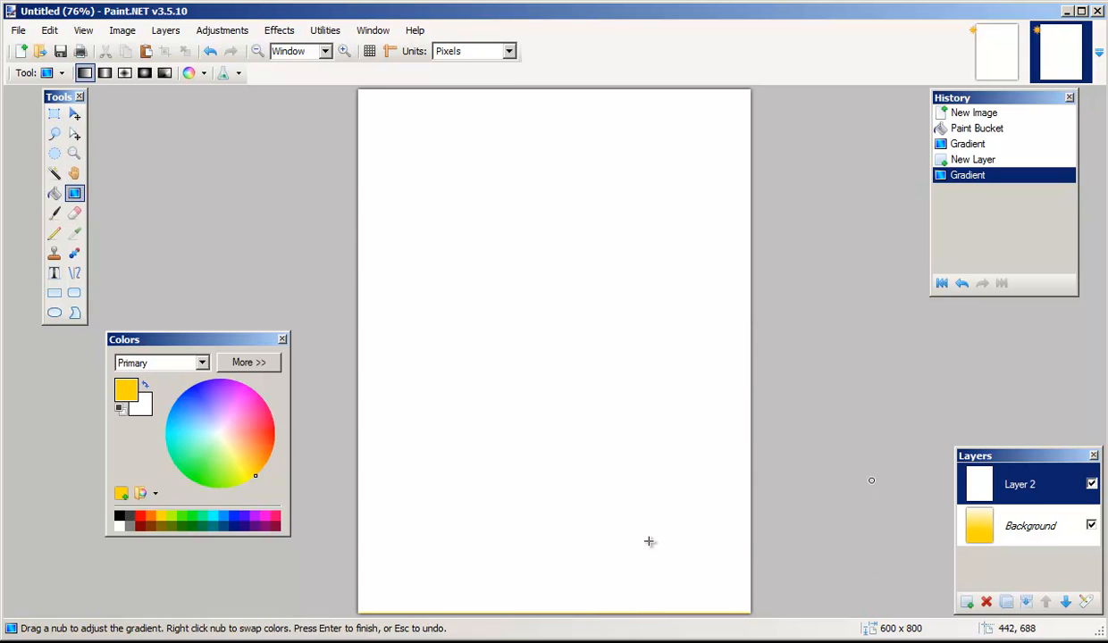
click(647, 539)
click(967, 539)
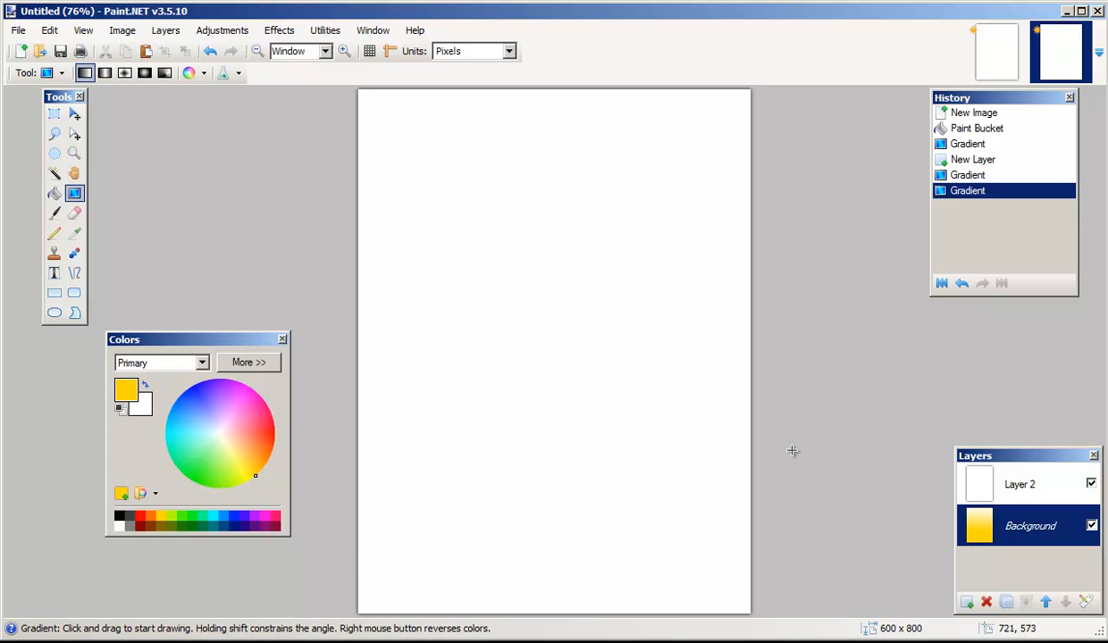
drag(560, 449, 560, 229)
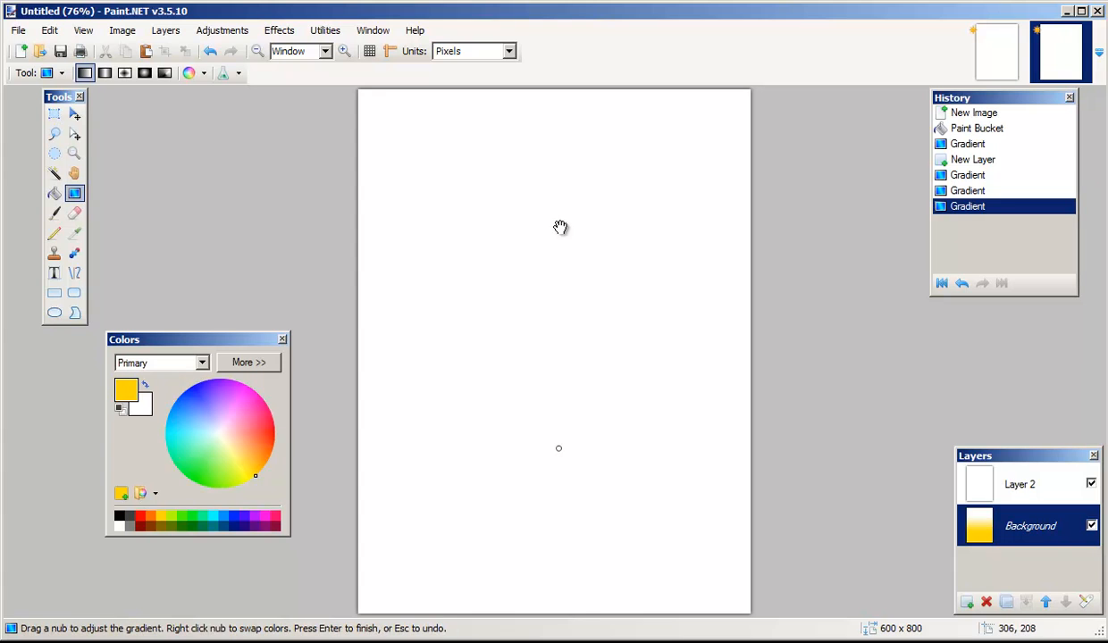
click(984, 488)
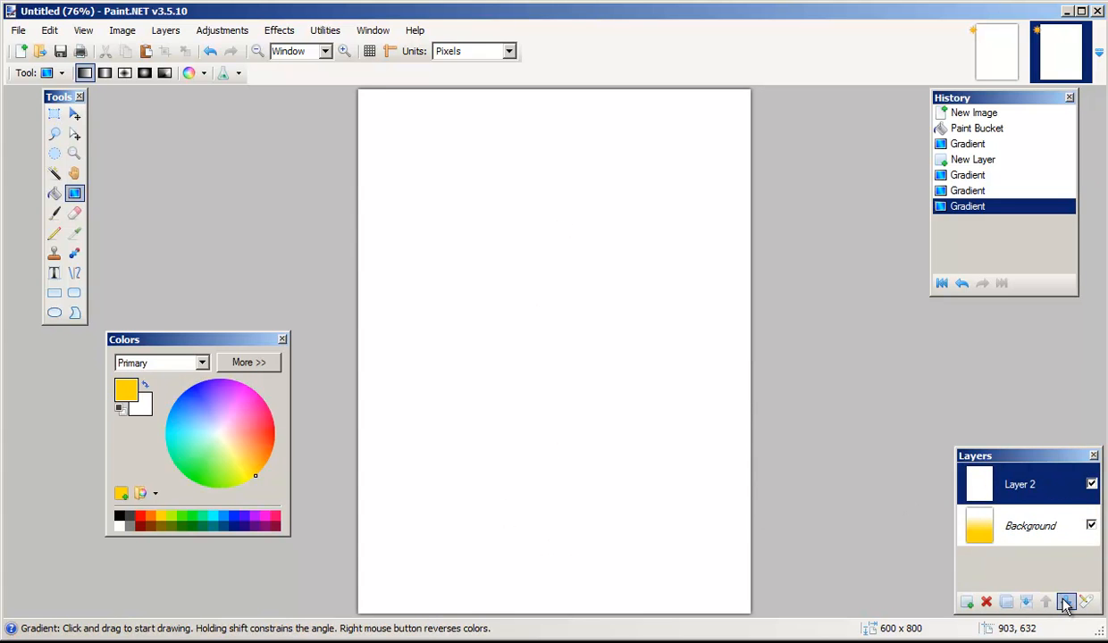
click(986, 602)
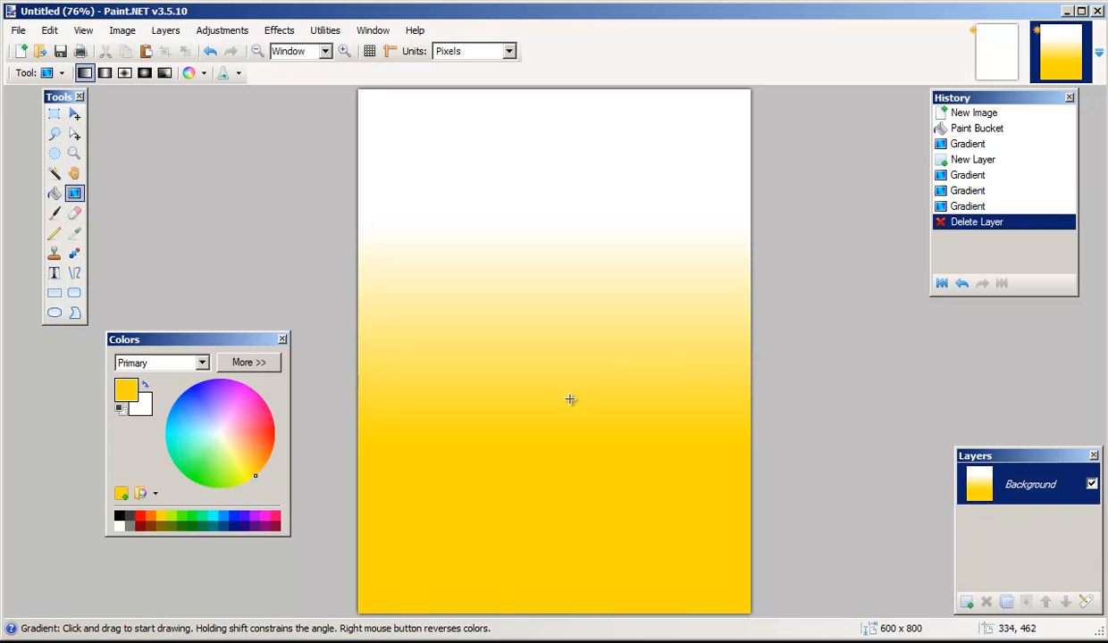
Step: Redraw the background's vertical gradient from golden yellow below the middle upward past the top edge, leaving the top pale cream
click(552, 453)
drag(553, 454, 562, 22)
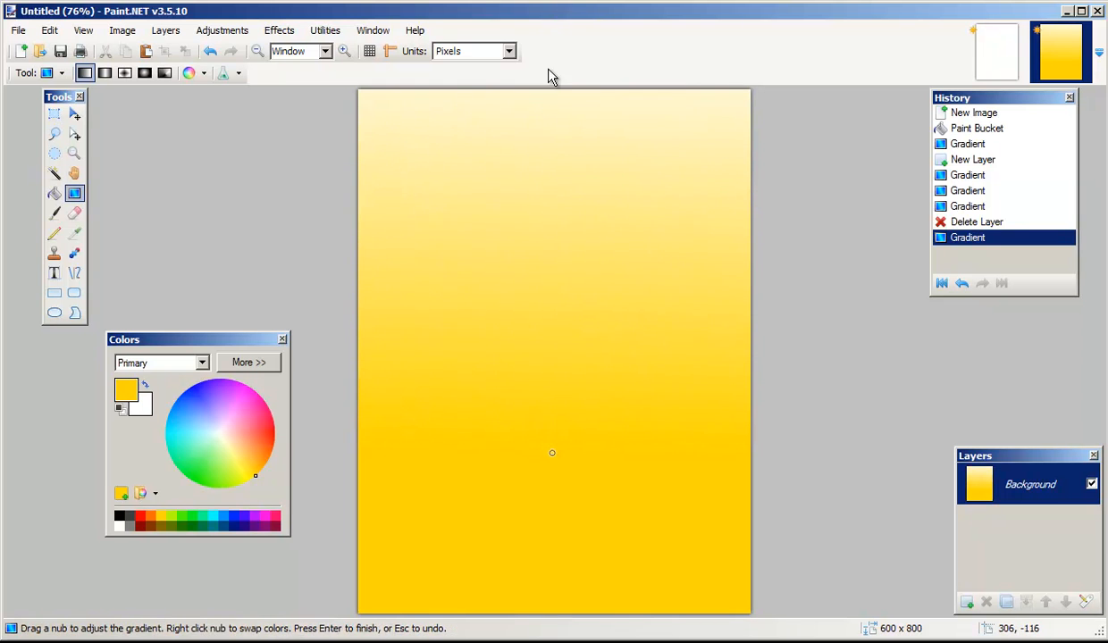
Step: Add a new layer and write the dark blue title "My Special Ecover" on it, centred across the upper part of the cover
click(965, 603)
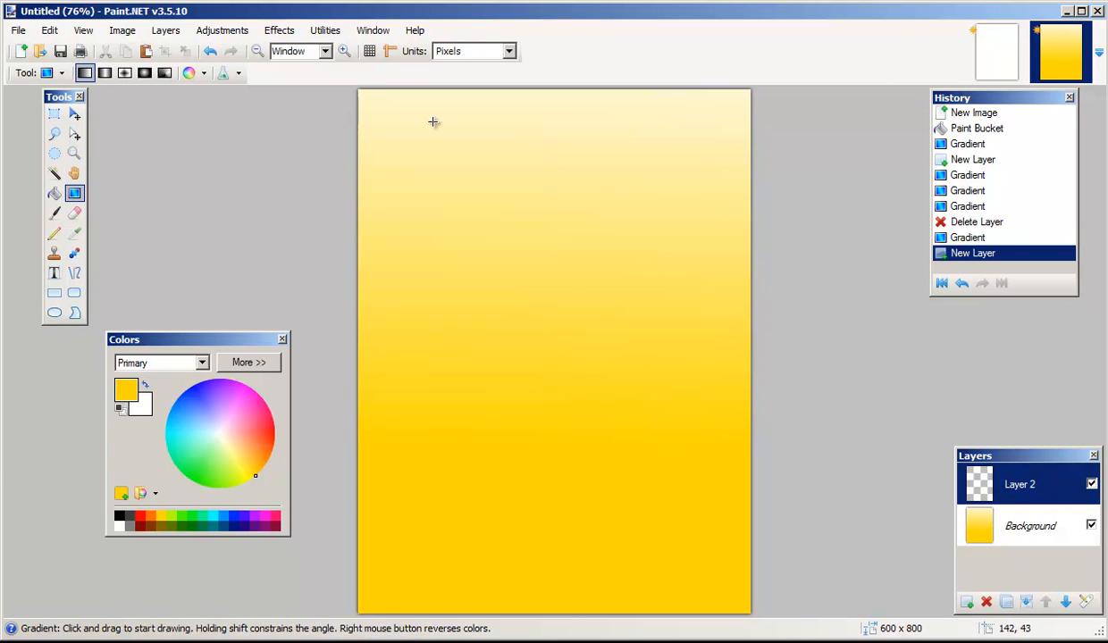
click(53, 275)
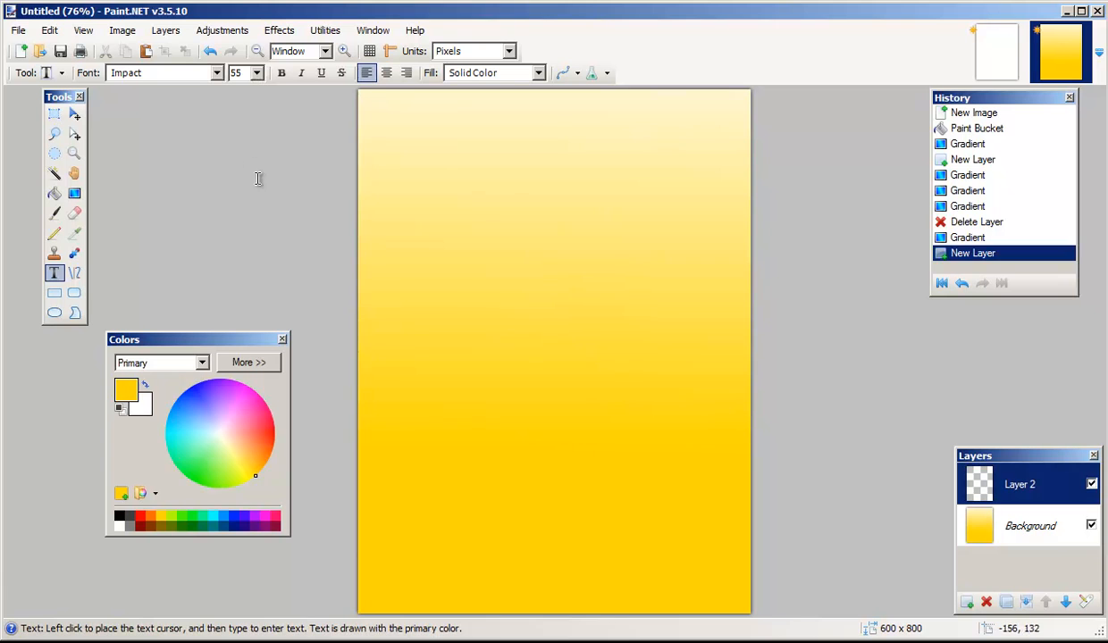
click(233, 526)
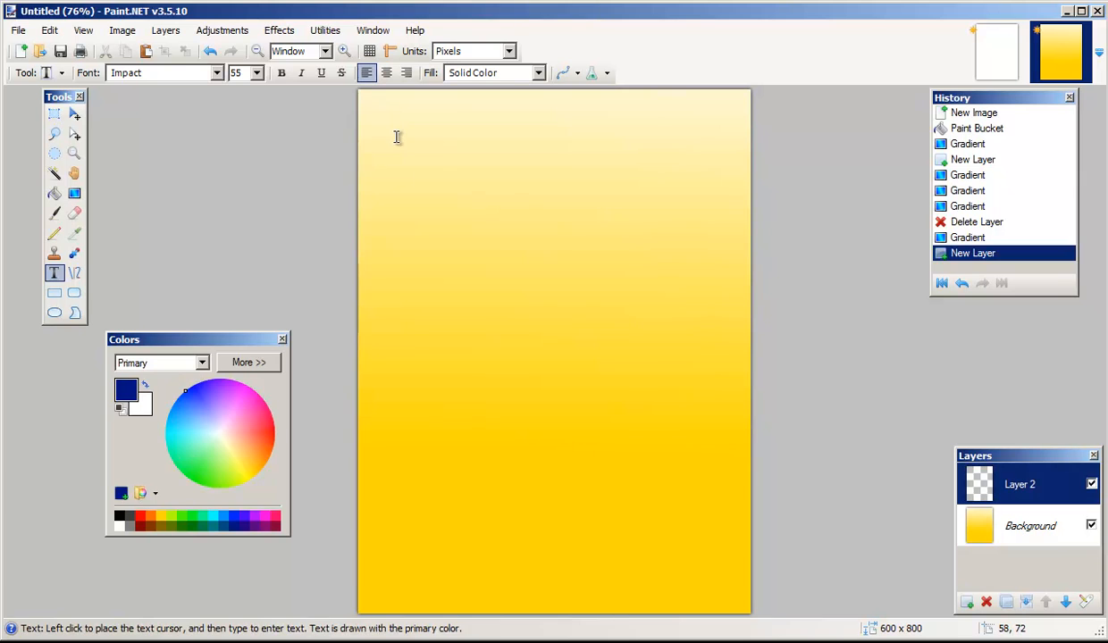
click(397, 137)
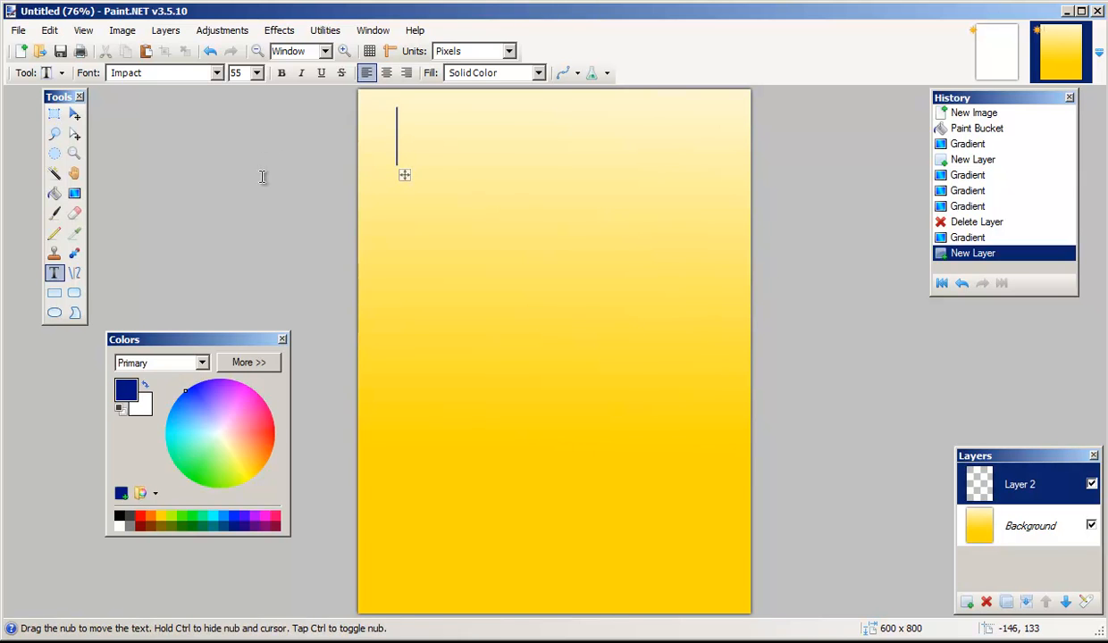
text(M)
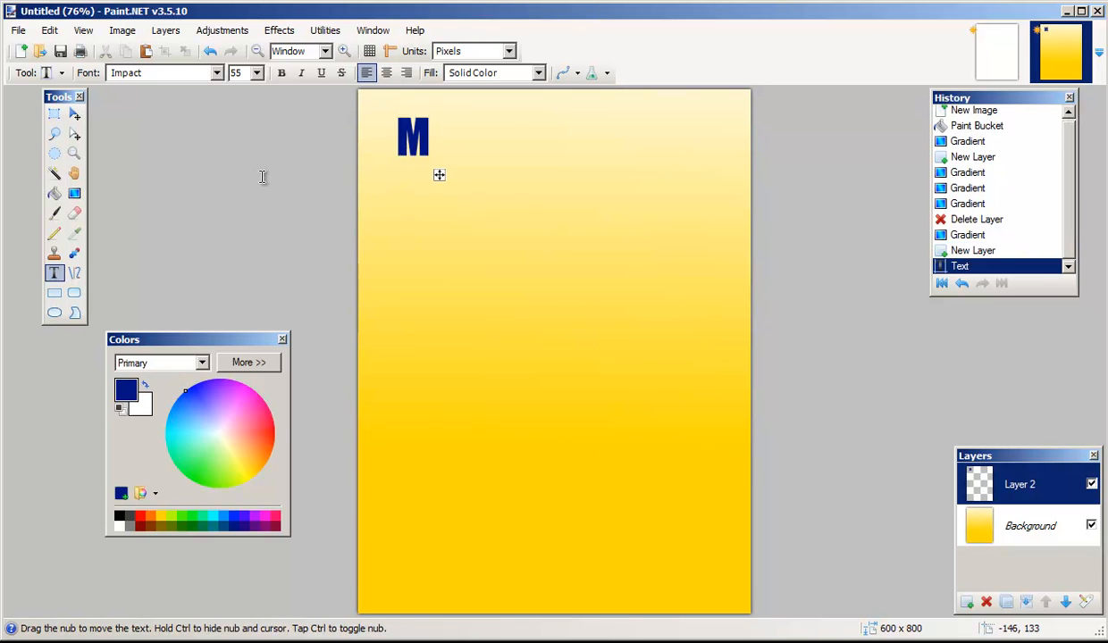
text(y Speca)
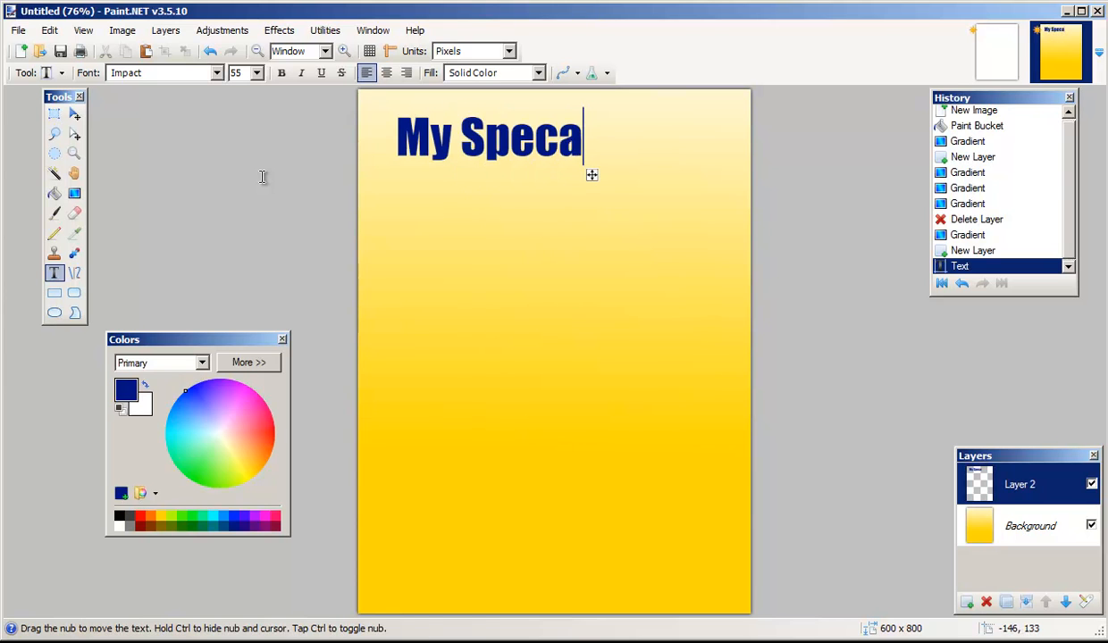
key(BackSpace)
text(ial)
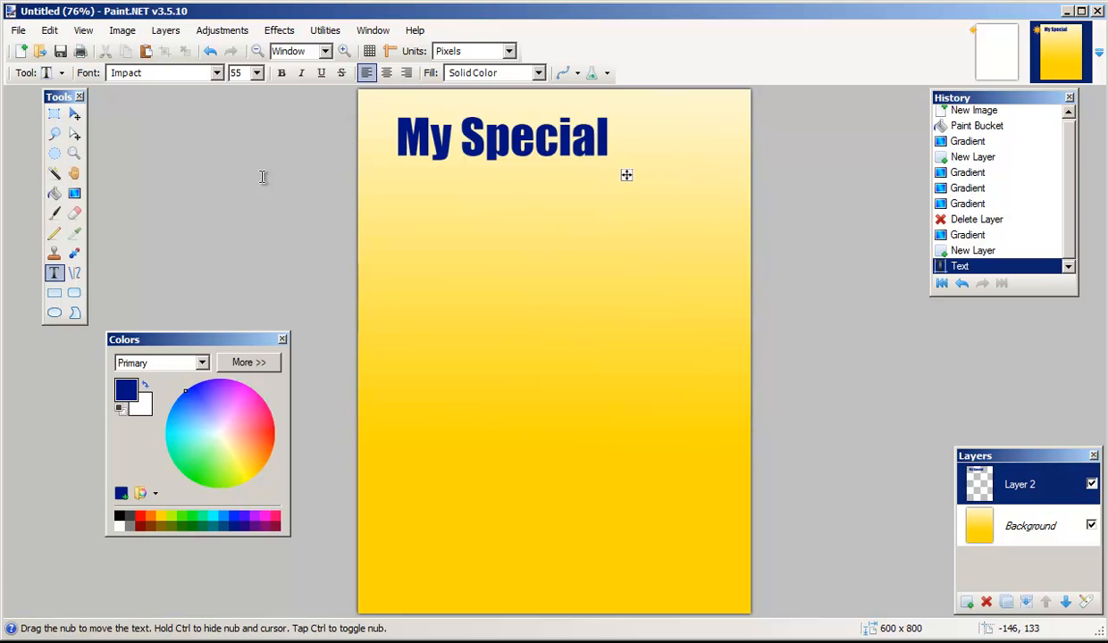
text( Ecover)
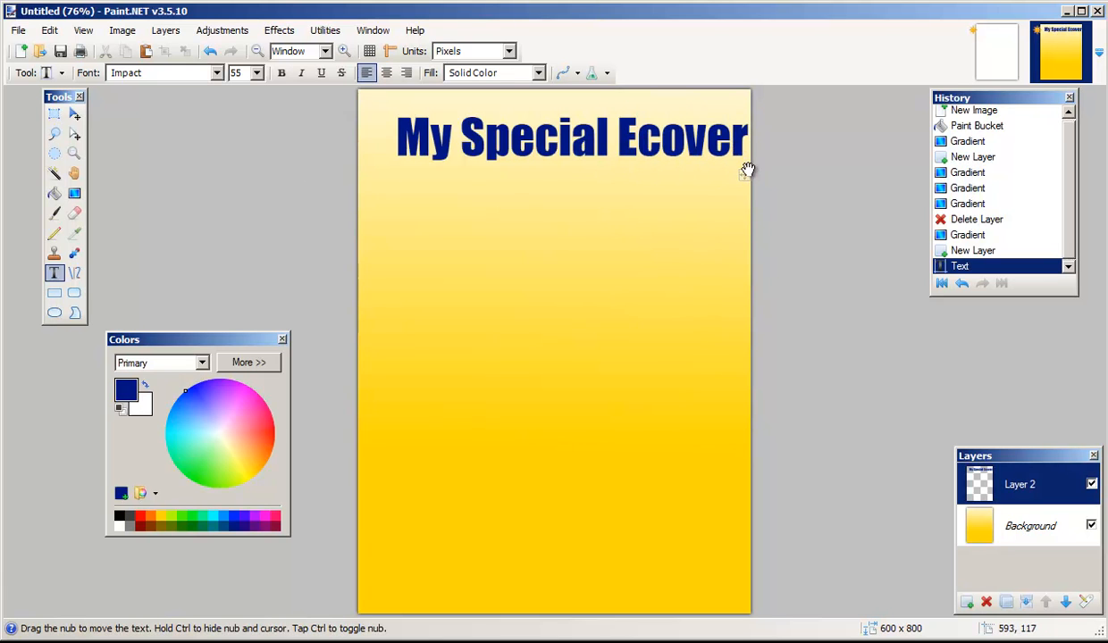
drag(749, 180, 732, 198)
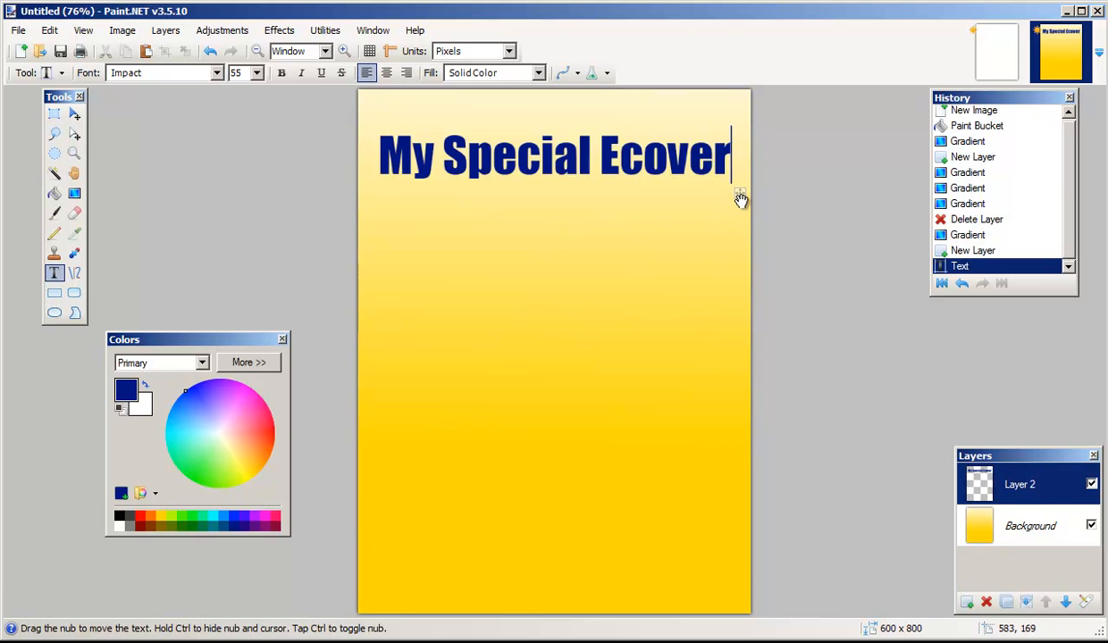
key(Return)
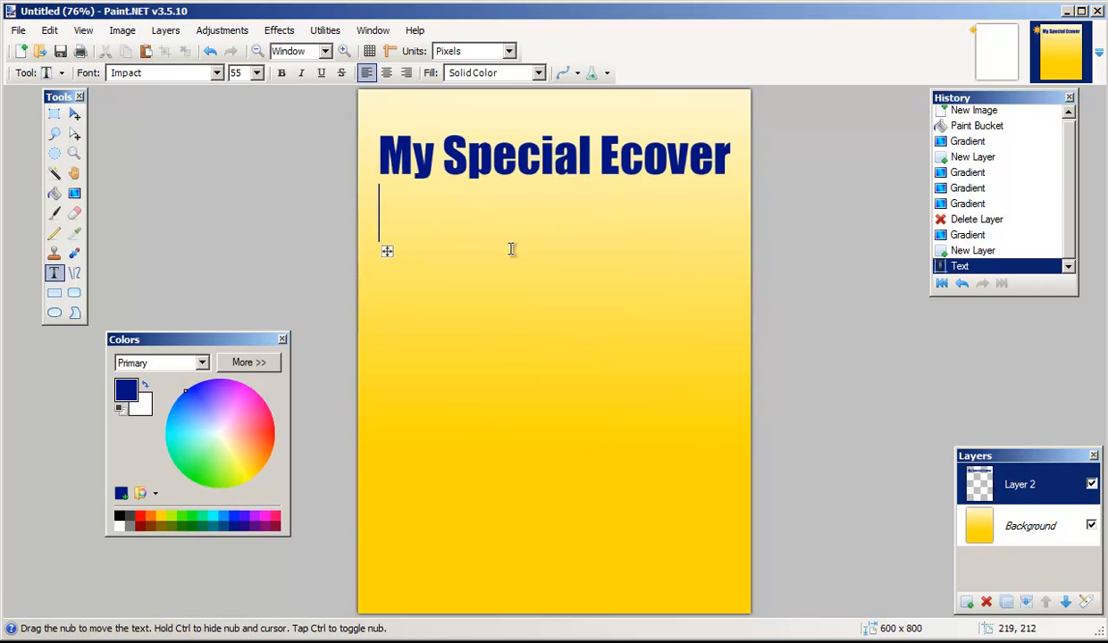
Step: Add another new layer, move it beneath the title text layer and make it the active layer
click(967, 605)
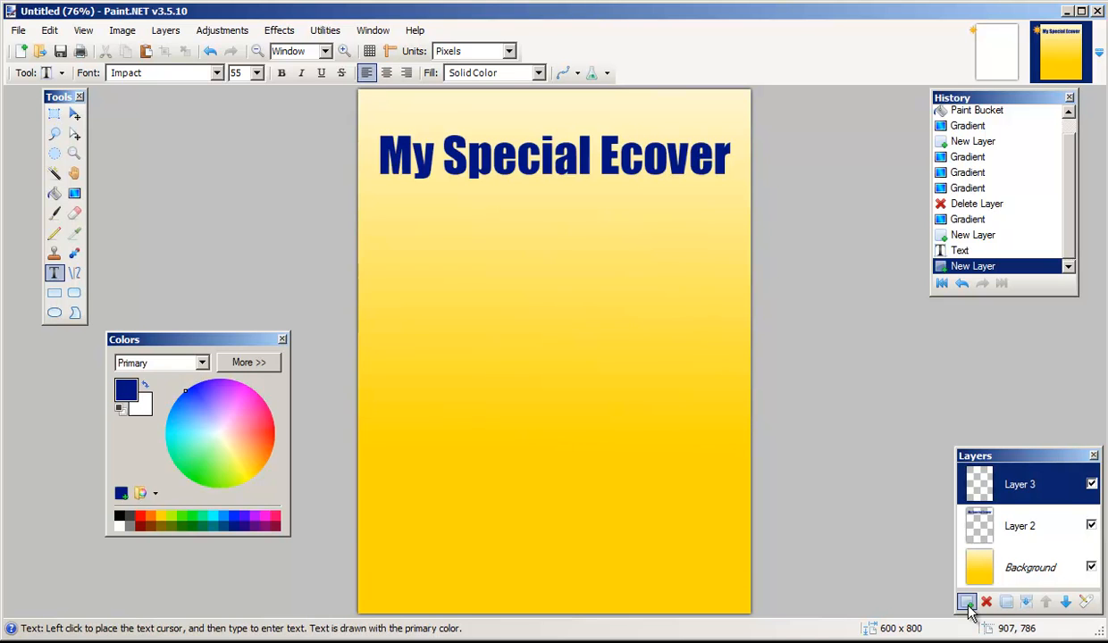
click(1065, 603)
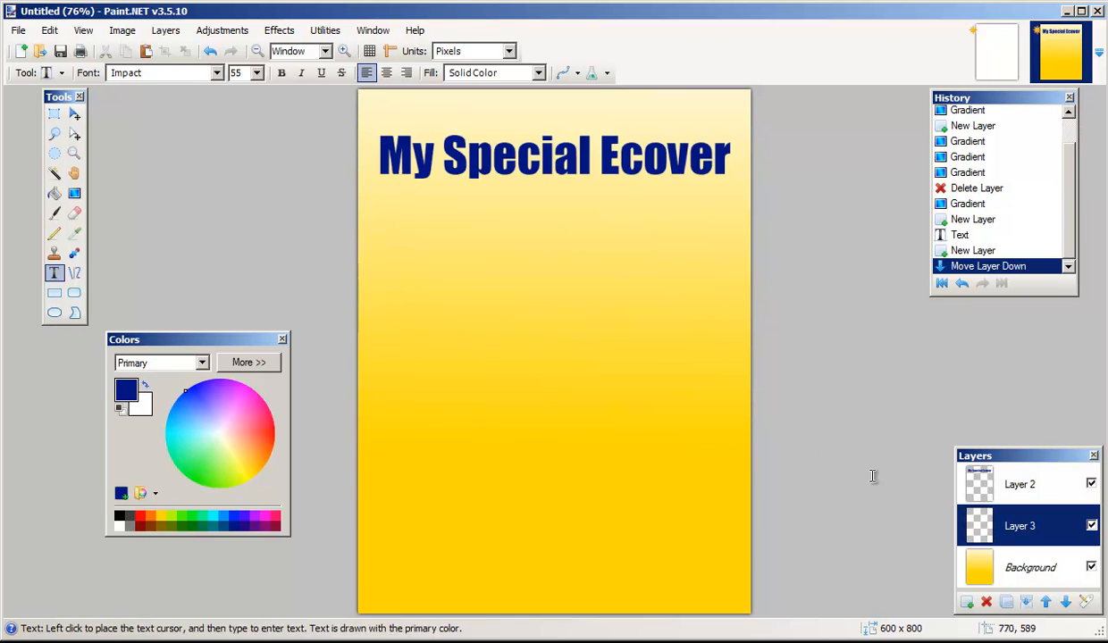
click(1019, 487)
click(1016, 518)
click(1005, 487)
click(1012, 529)
Step: Write "My Special Ecover" in dark brownish yellow on Layer 3 and shift it slightly down and right of the title as a shadow
click(393, 159)
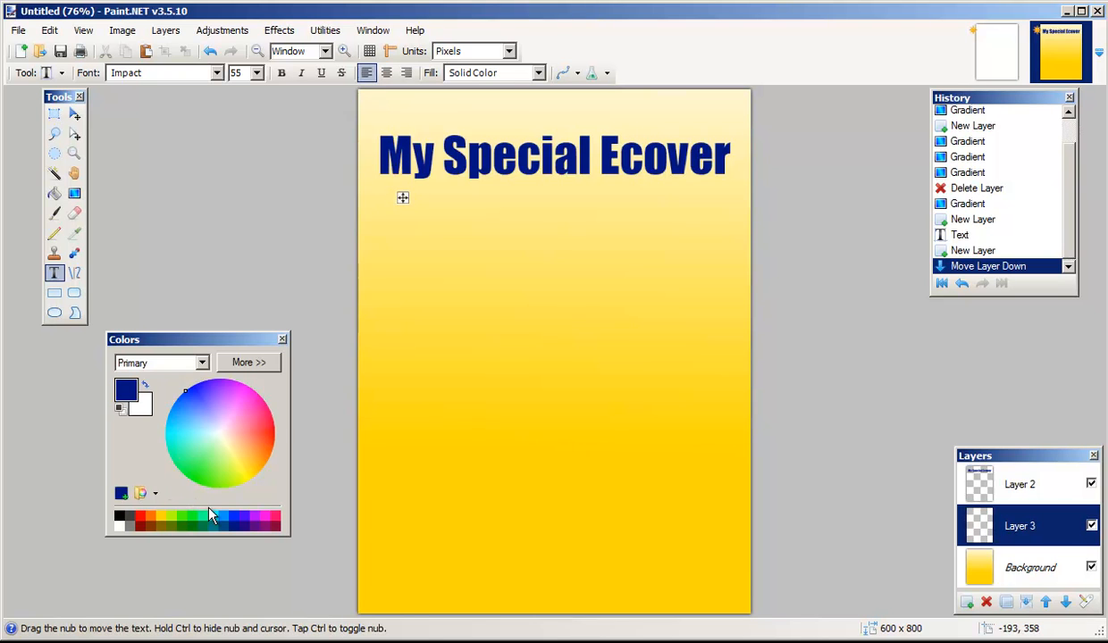
click(160, 527)
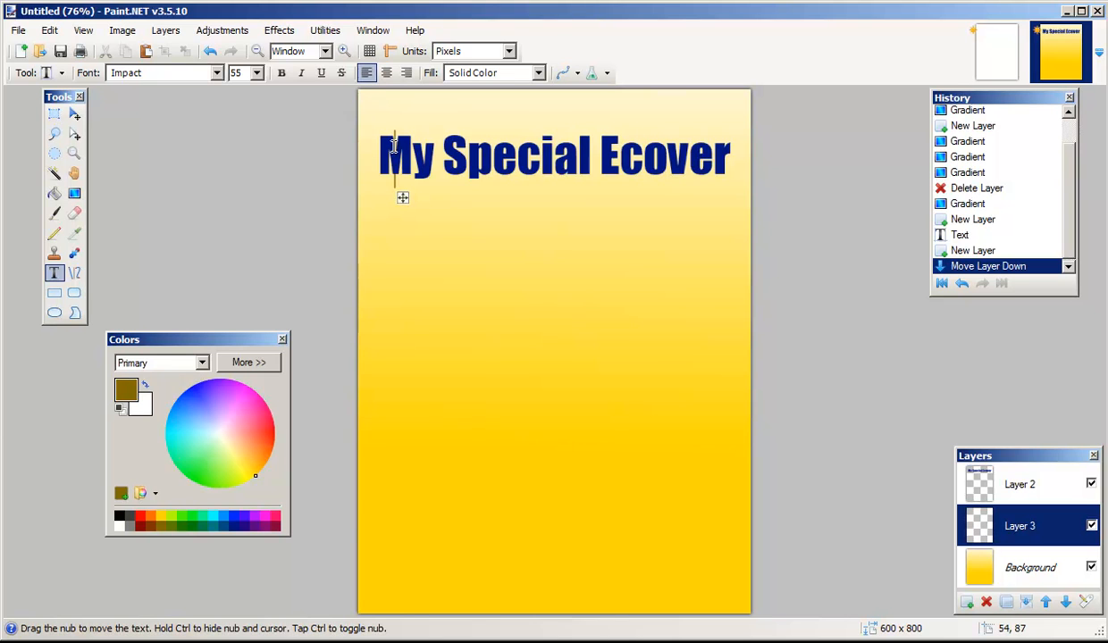
text(My)
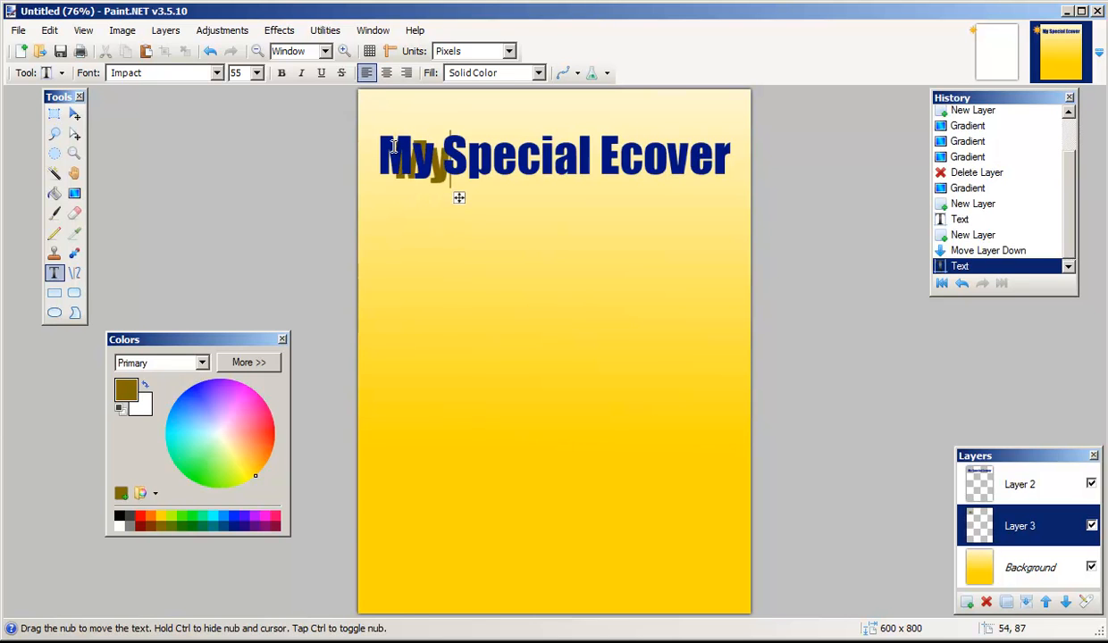
text( Sp)
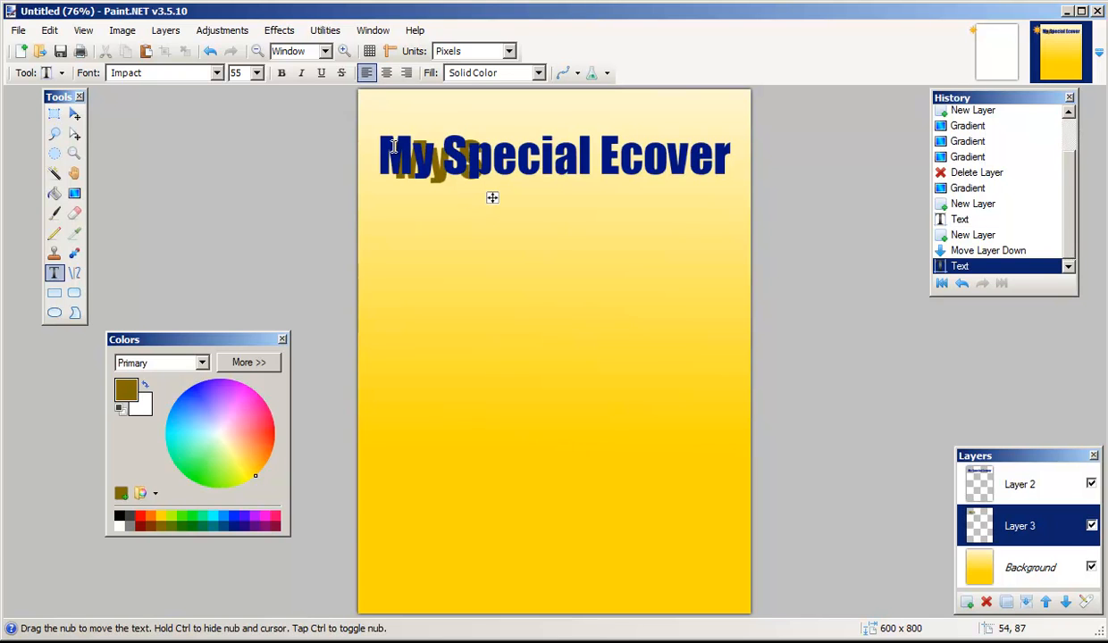
text(ecial)
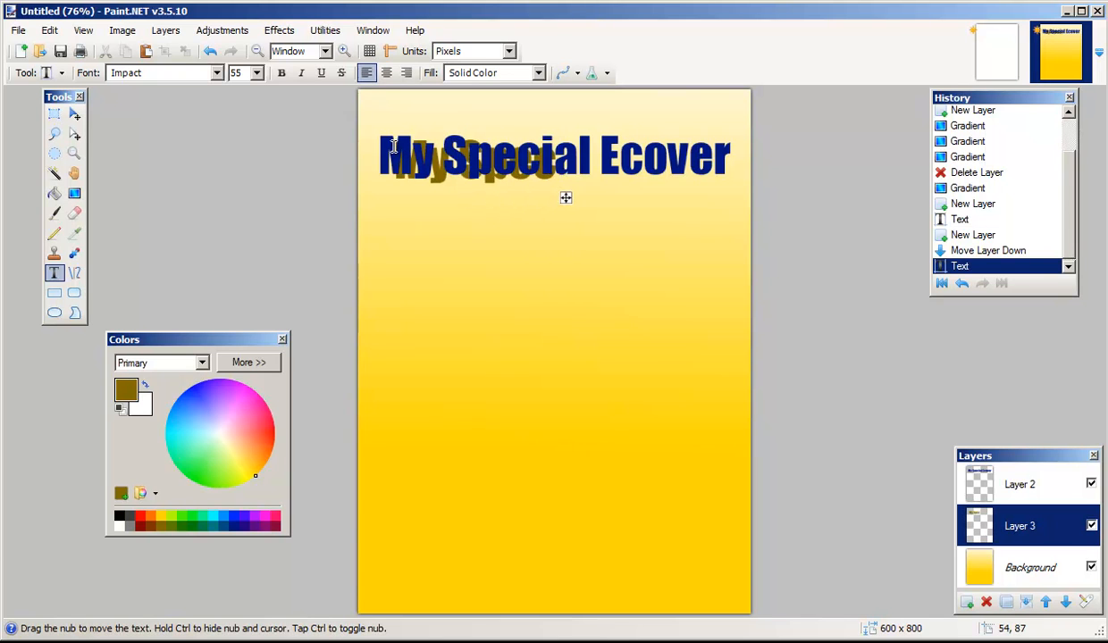
text( Ec)
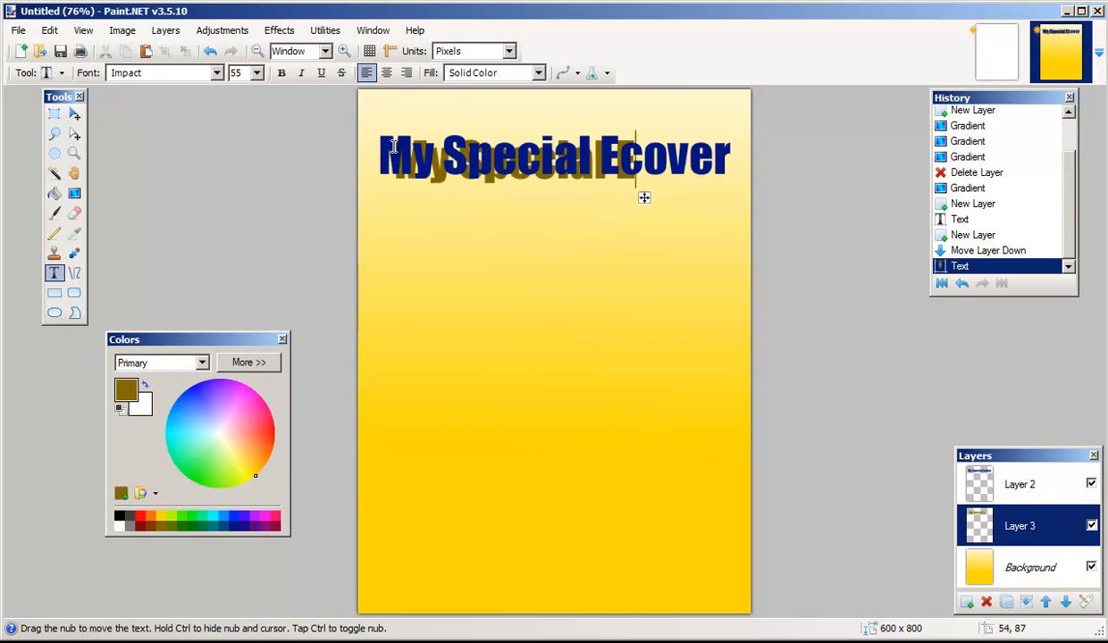
text(over)
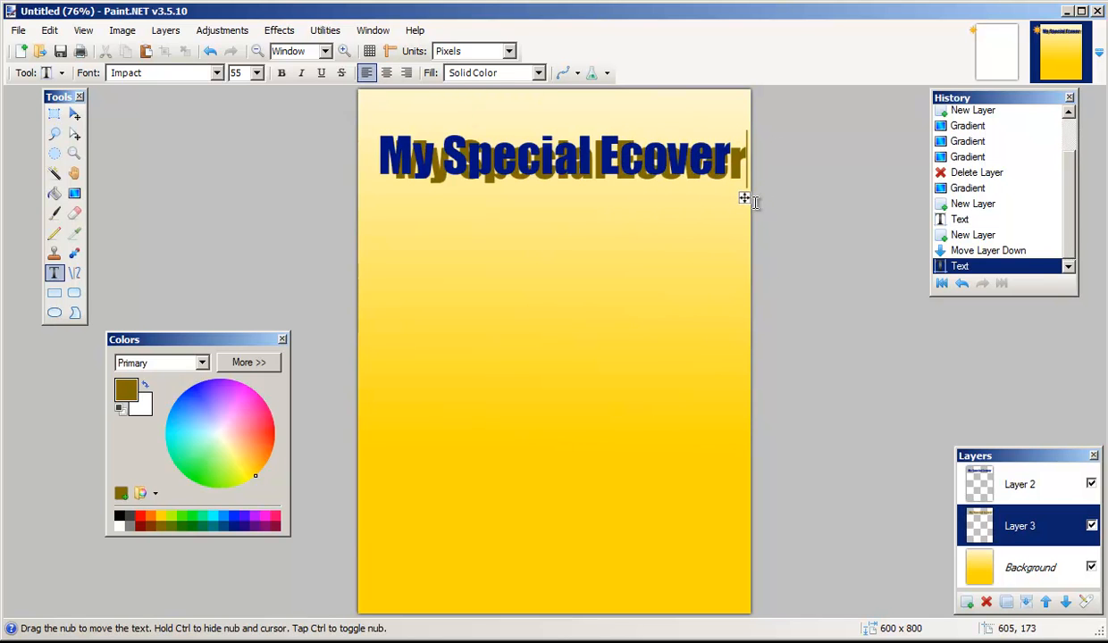
drag(744, 202, 734, 205)
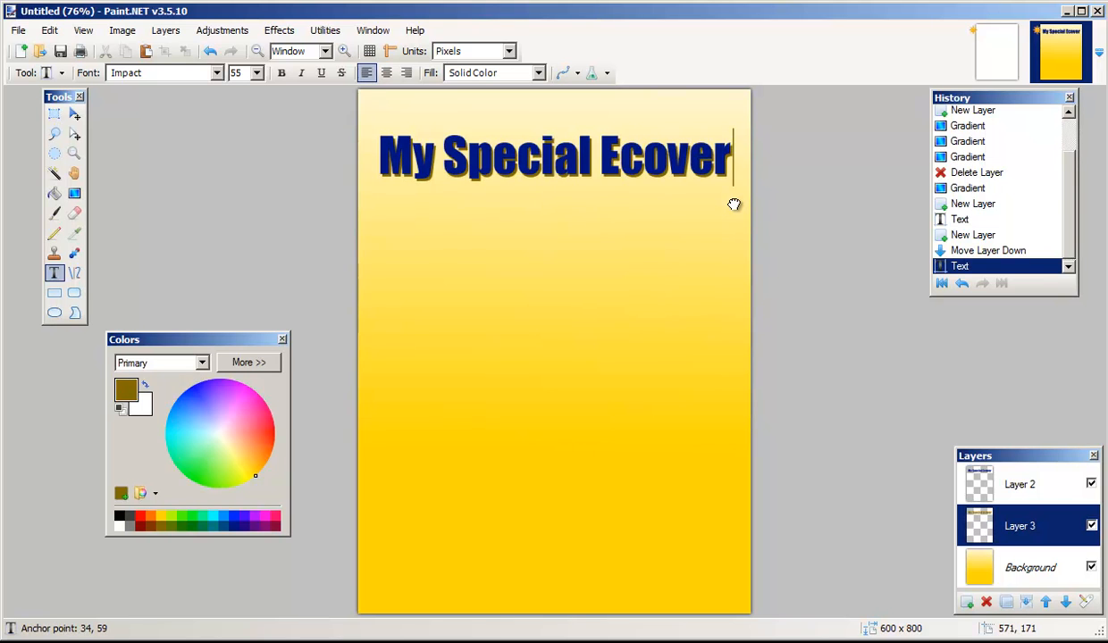
Step: Fine-tune the shadow text's offset slightly down and right of the blue title and recolour the shadow white
drag(734, 205, 732, 200)
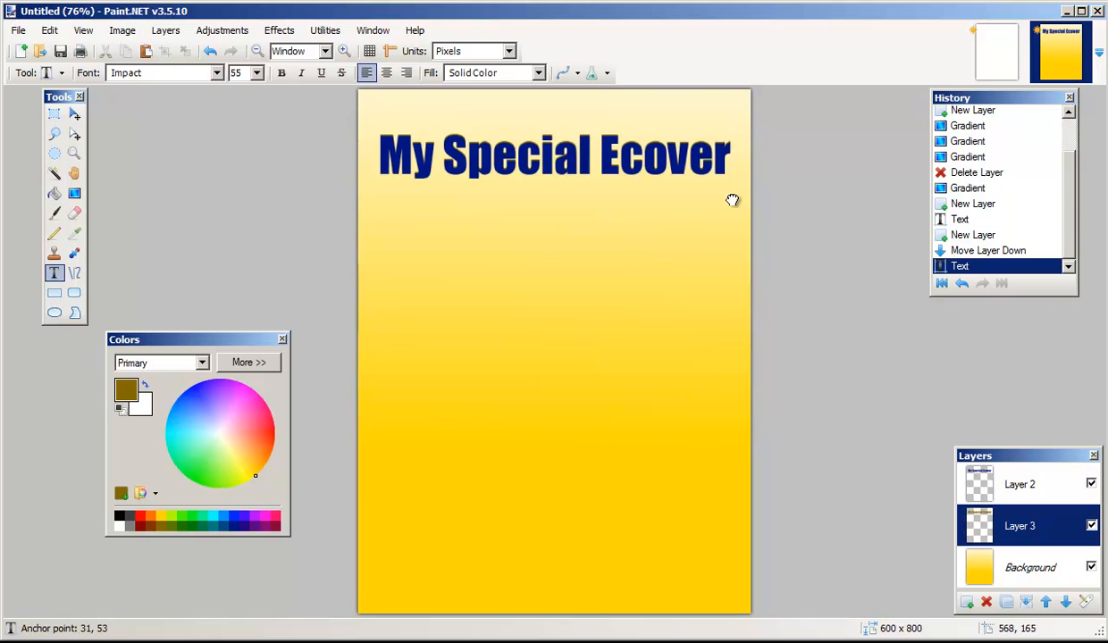
drag(731, 200, 734, 203)
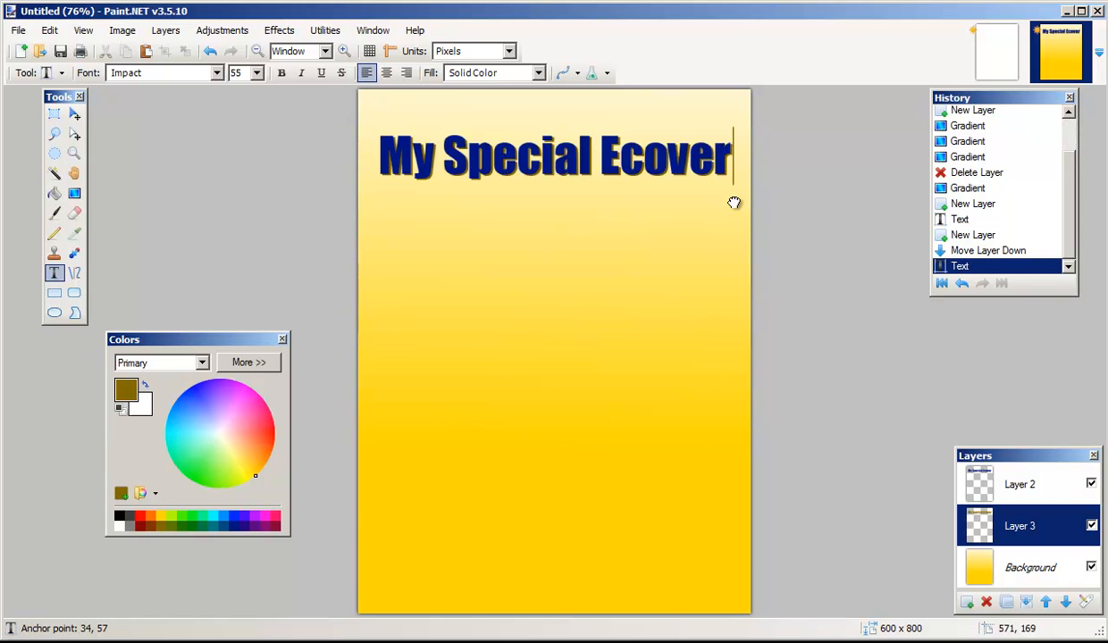
drag(733, 202, 733, 204)
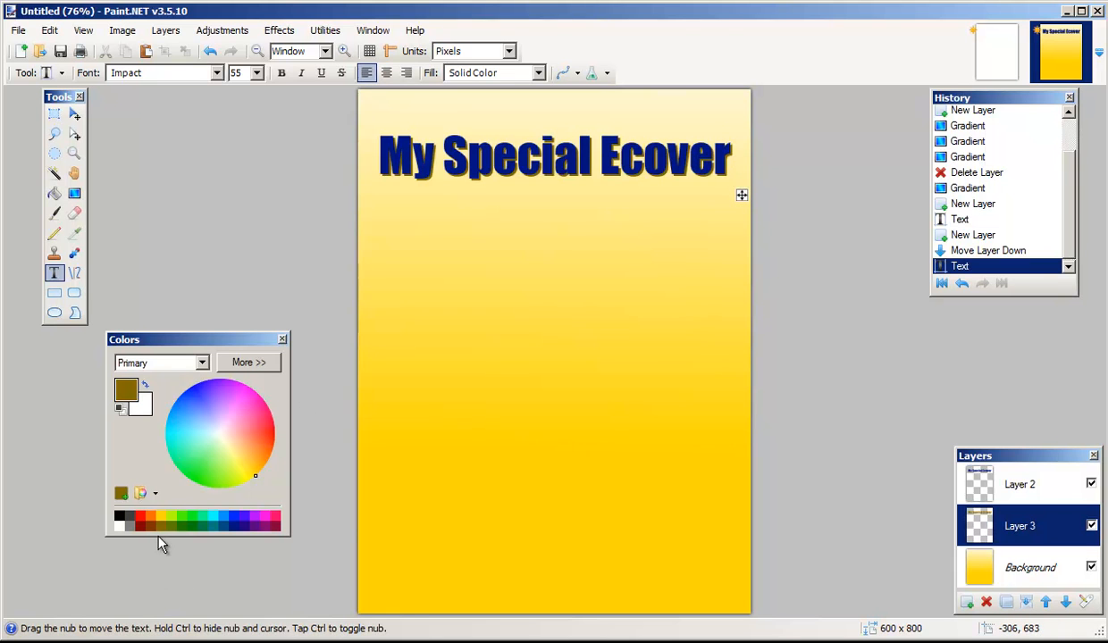
click(214, 518)
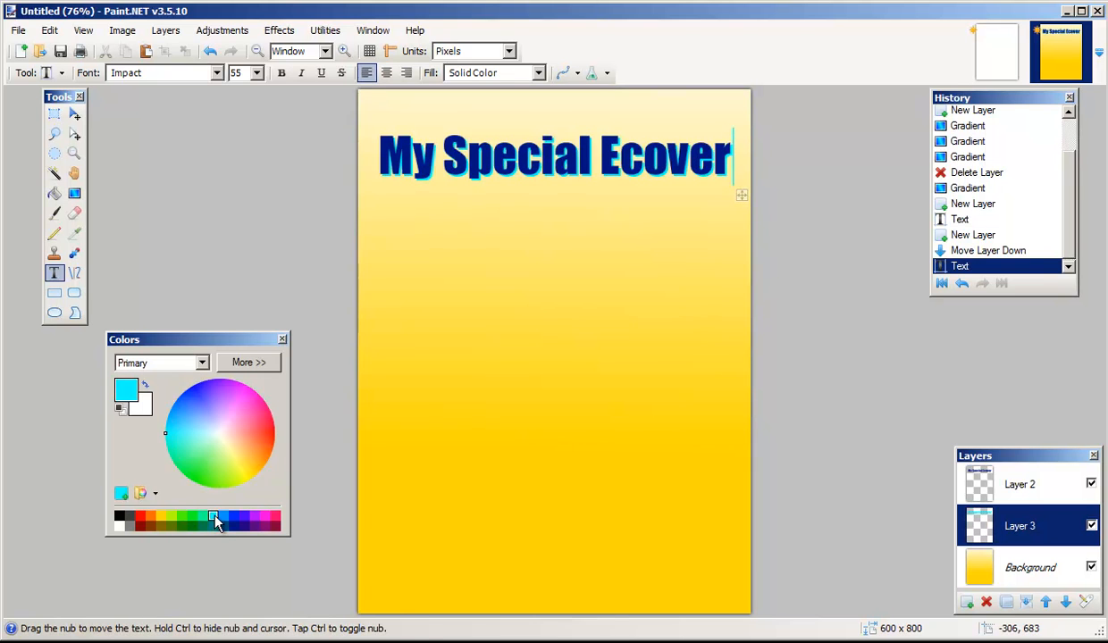
click(118, 526)
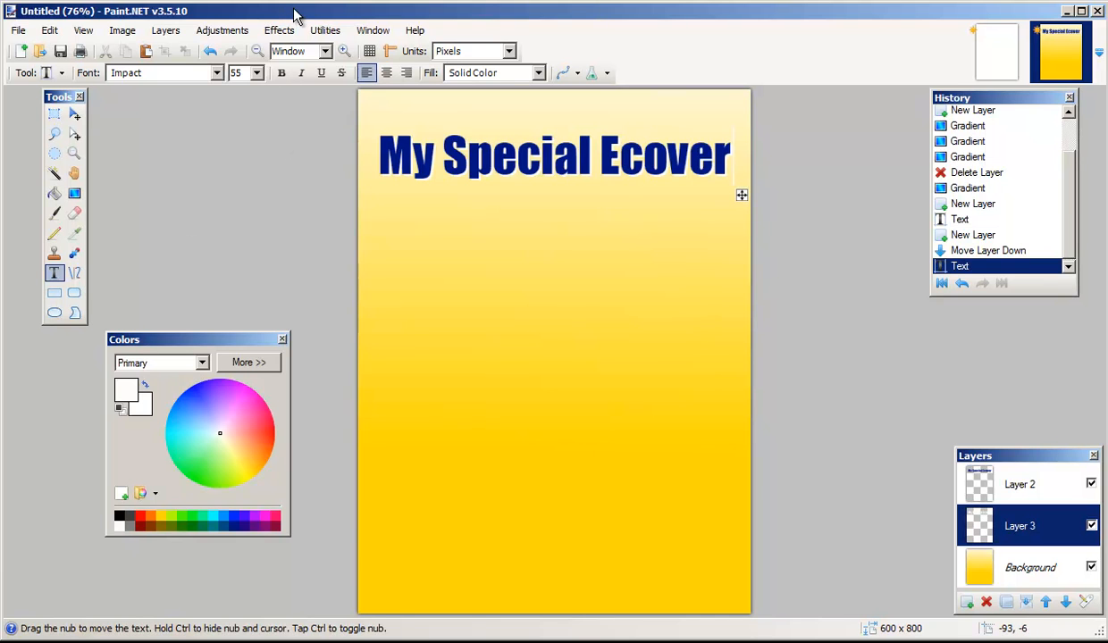
Step: Apply a Gaussian Blur with a small radius to the white shadow text on Layer 3
click(283, 36)
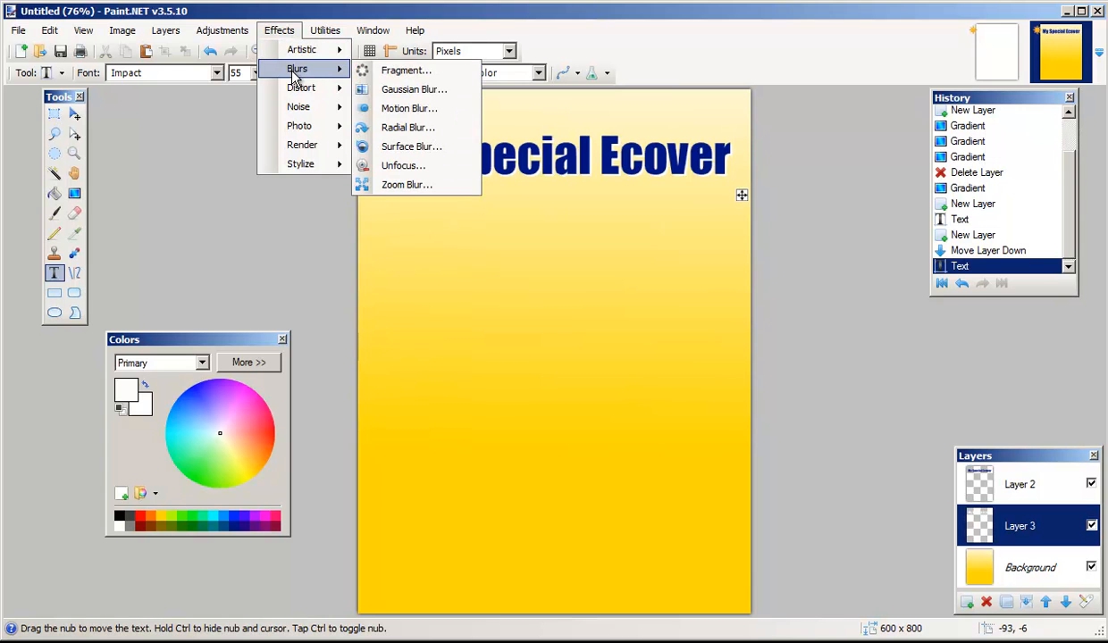
click(393, 92)
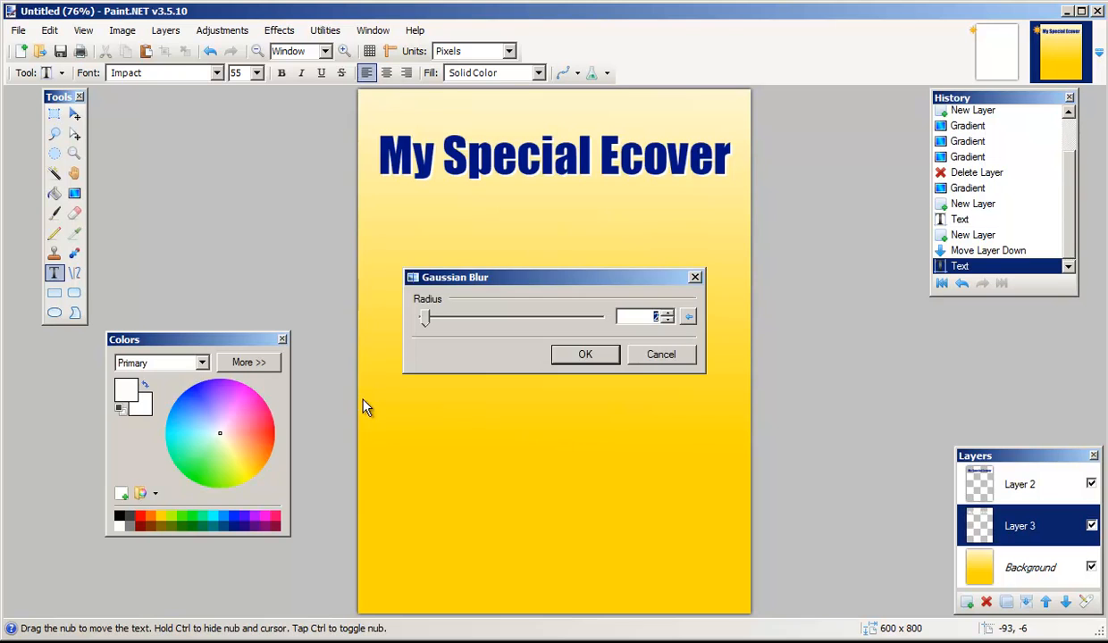
click(665, 314)
click(601, 356)
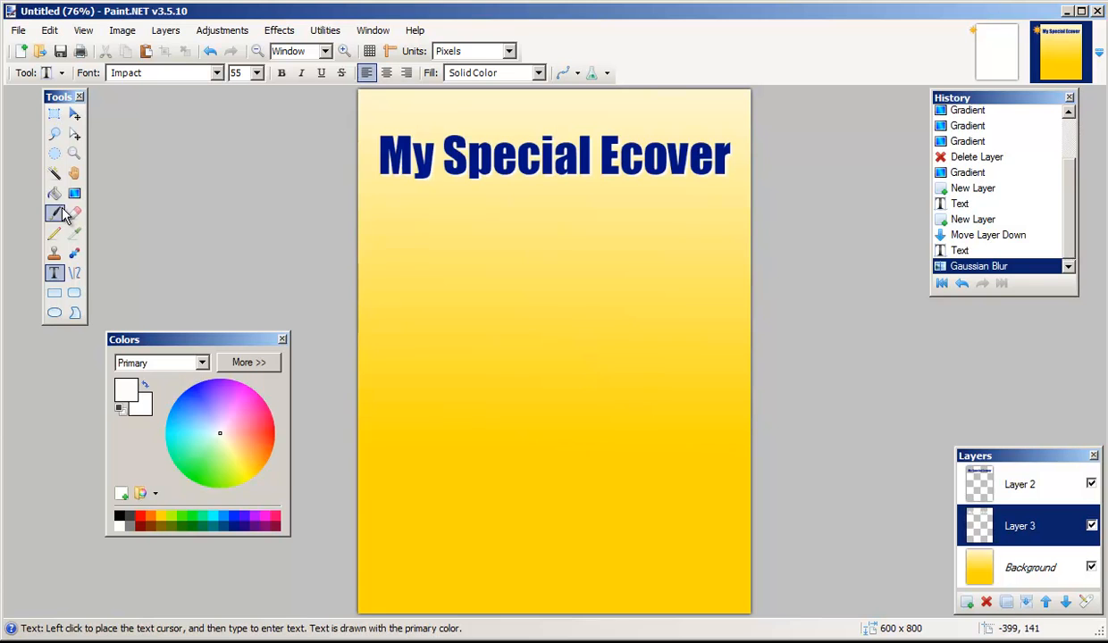
Step: Import the "lbtt" book image from the images folder as a new layer
click(163, 34)
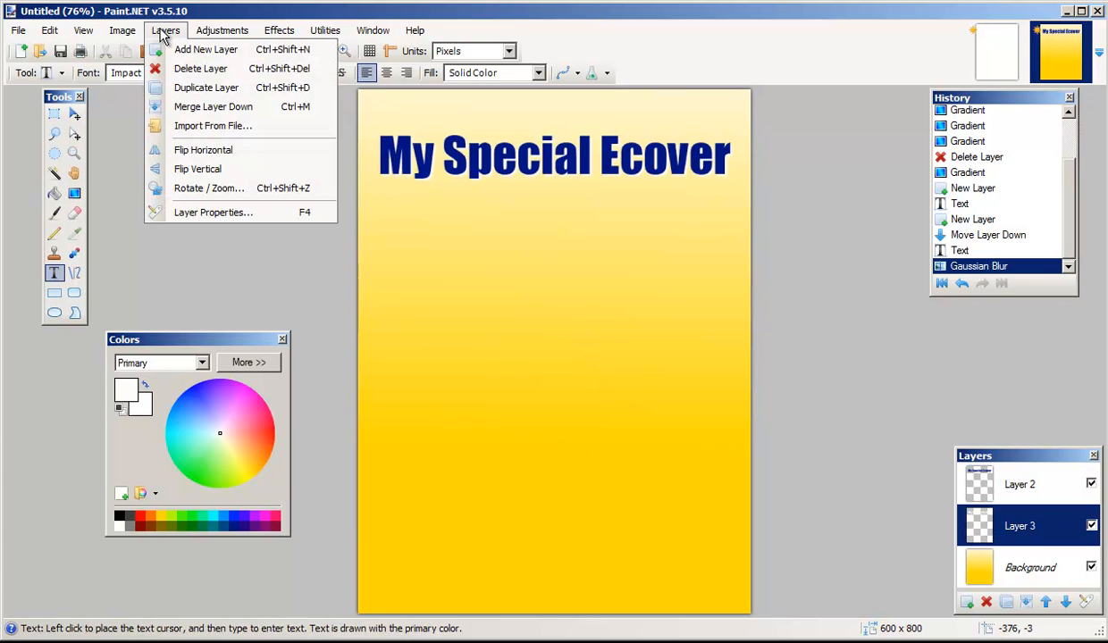
click(199, 133)
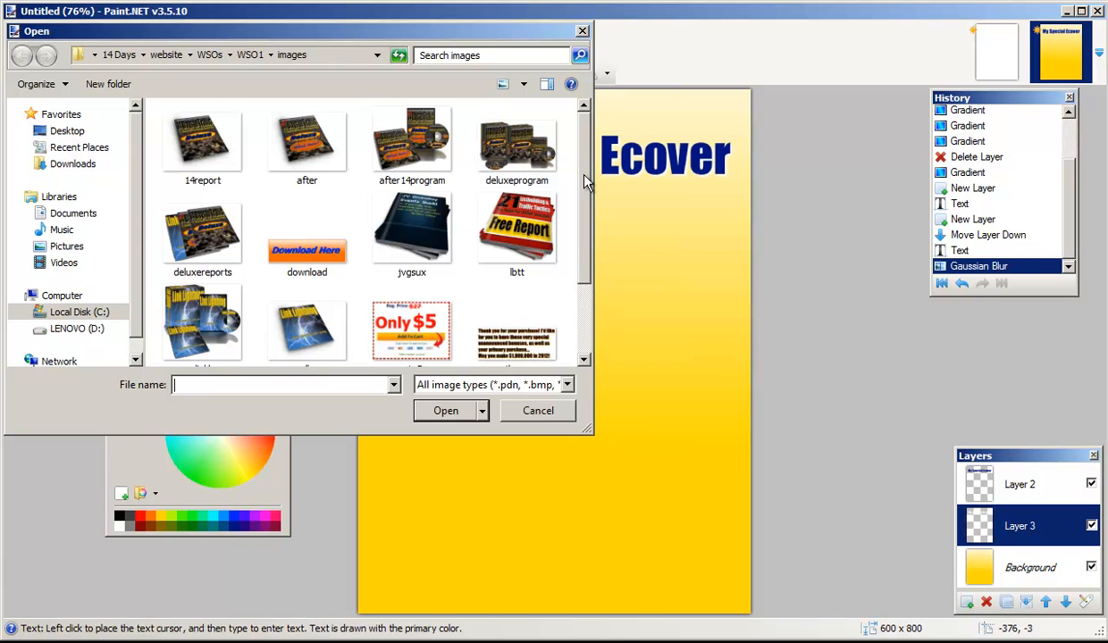
scroll(566, 240, down, 2)
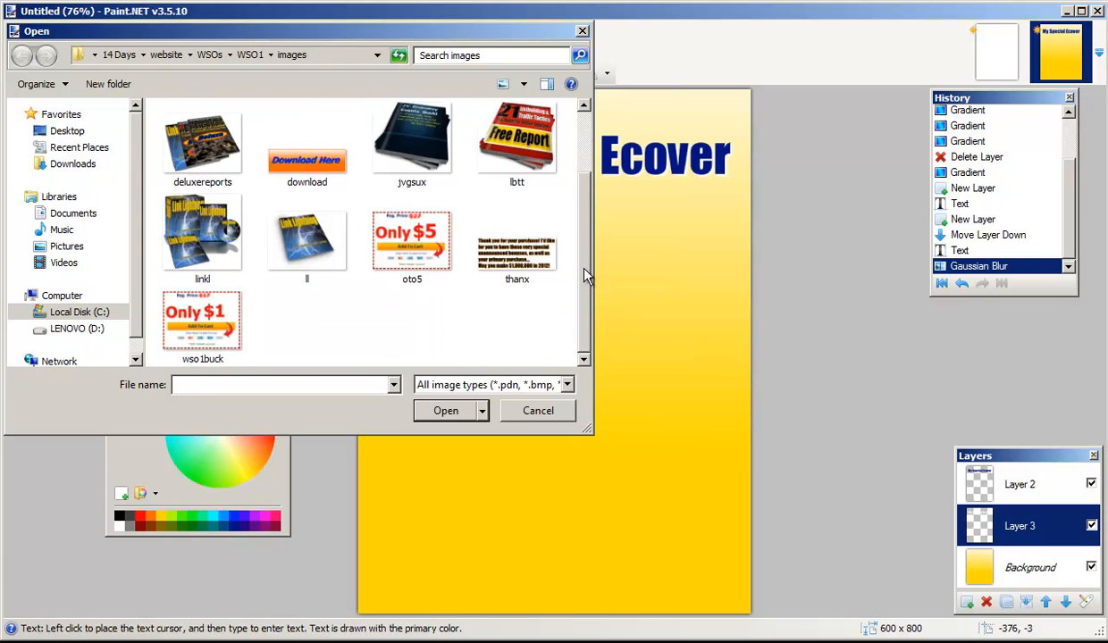
scroll(565, 260, up, 2)
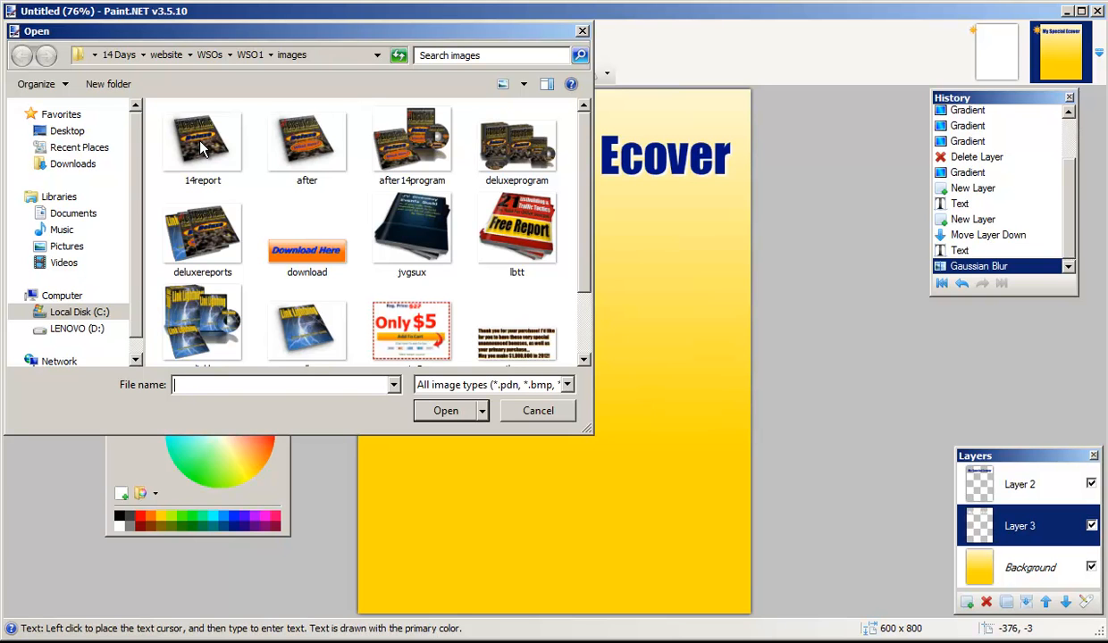
double_click(536, 251)
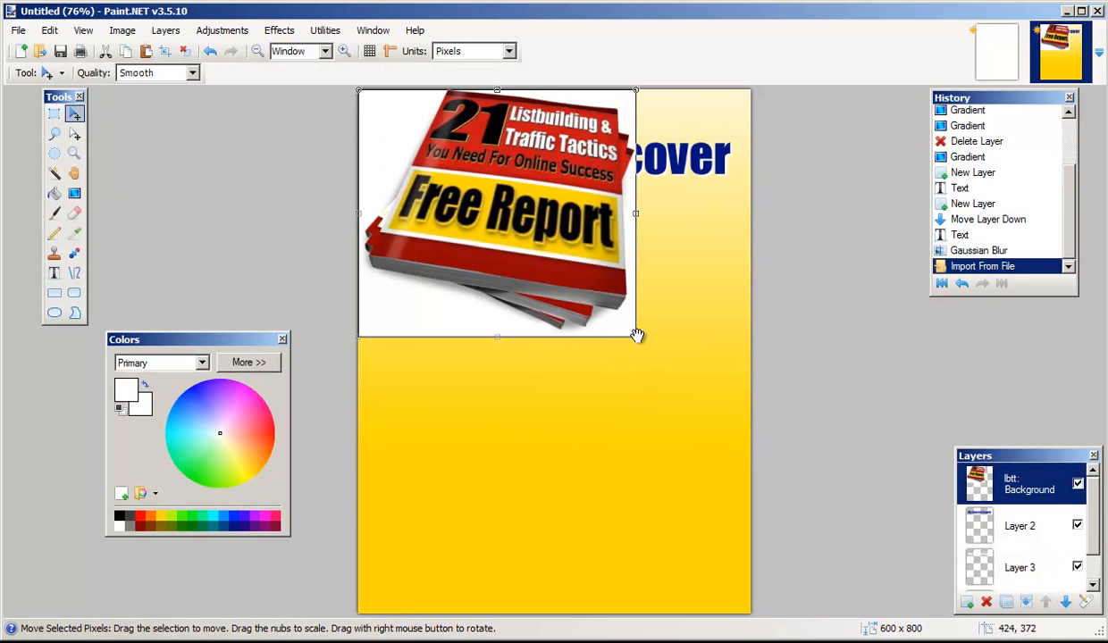
Step: Scale the imported book image to about 345 x 438 pixels, place it roughly centred below the title and deselect it
drag(637, 340, 585, 380)
drag(510, 253, 606, 380)
drag(565, 373, 602, 388)
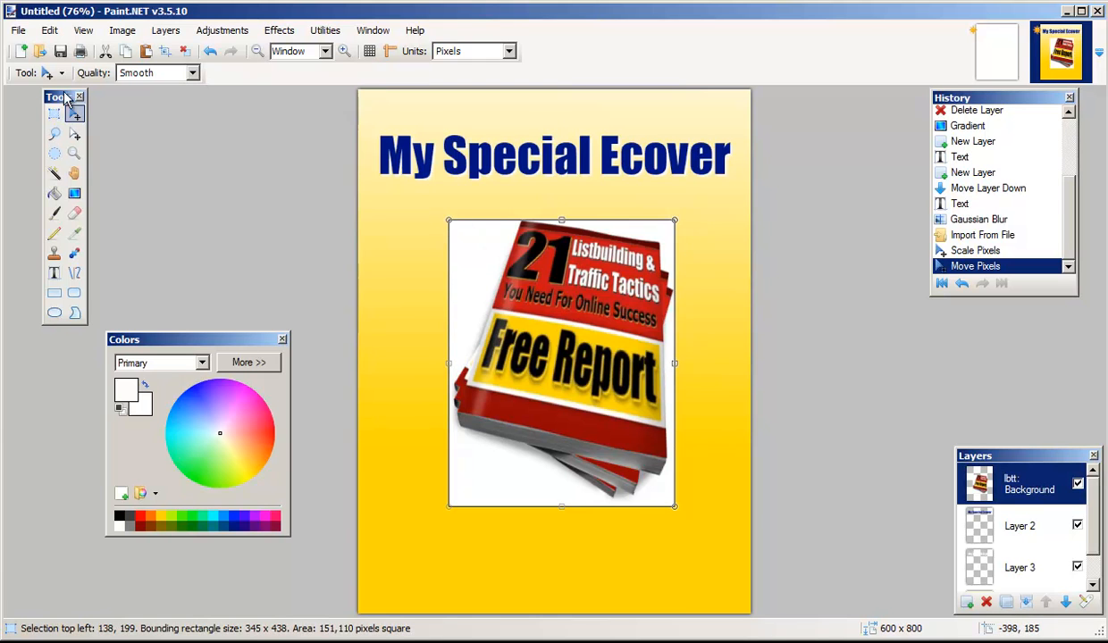
click(49, 32)
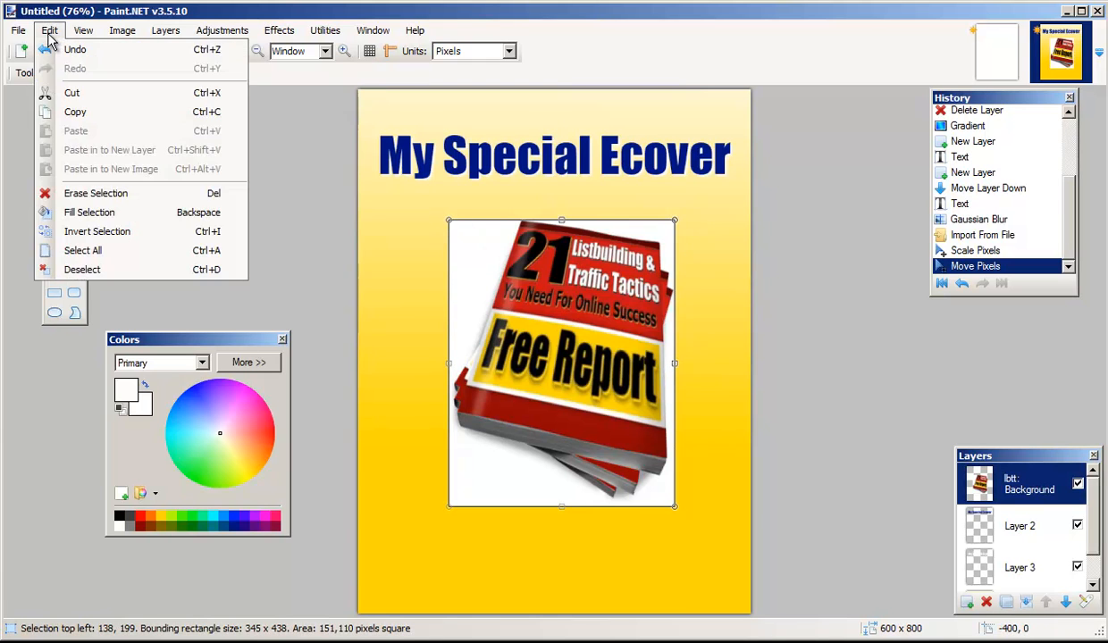
click(76, 270)
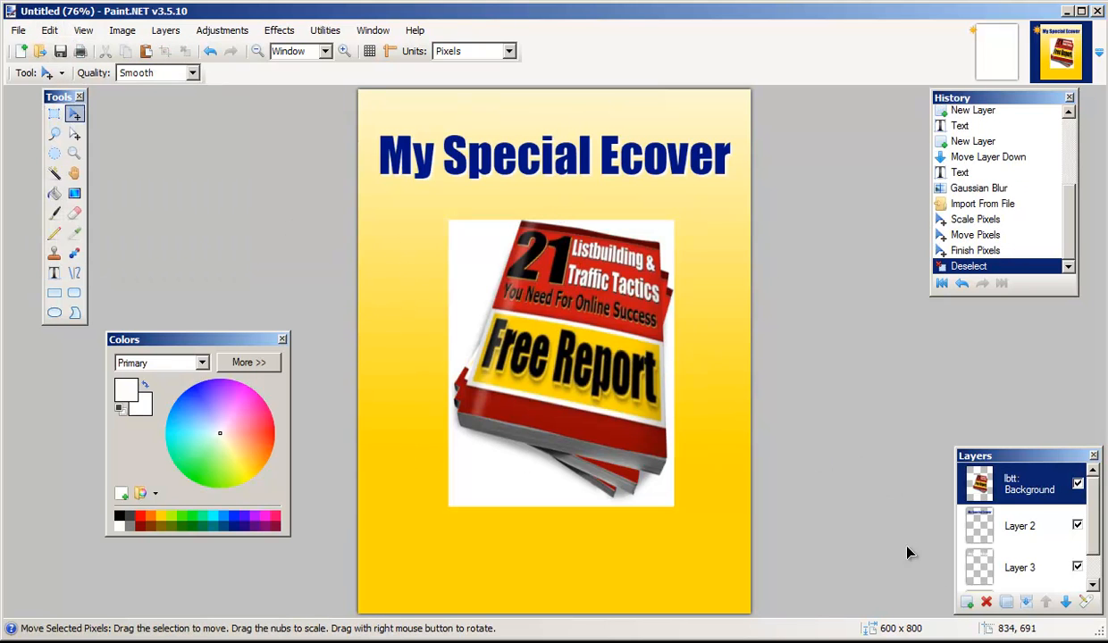
Step: Add a new layer on top and start a text entry on it below the book image
click(965, 603)
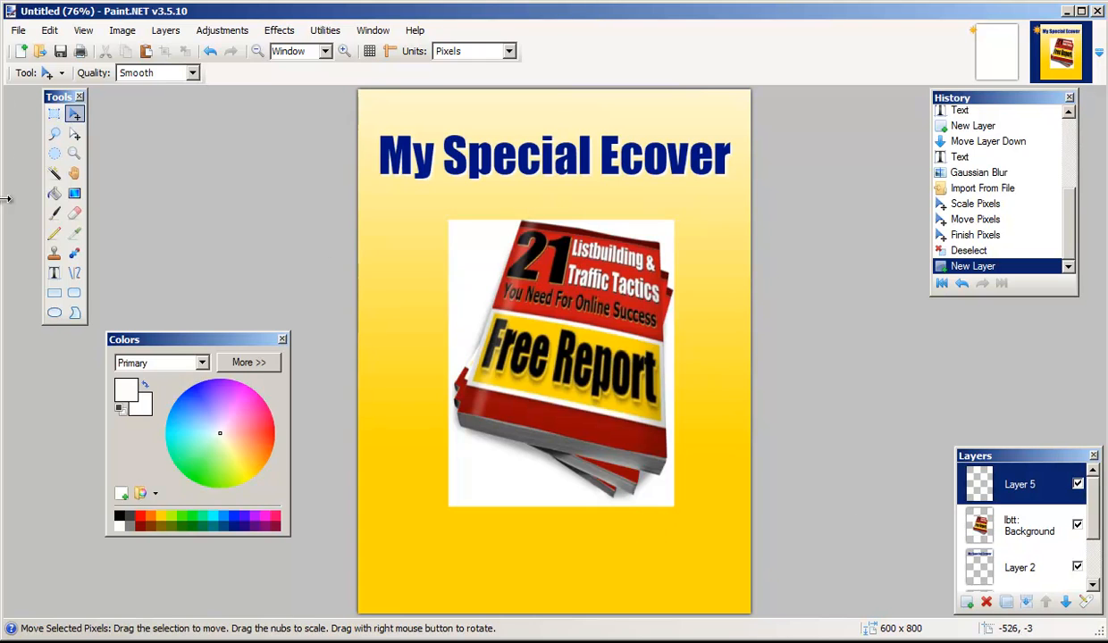
click(54, 276)
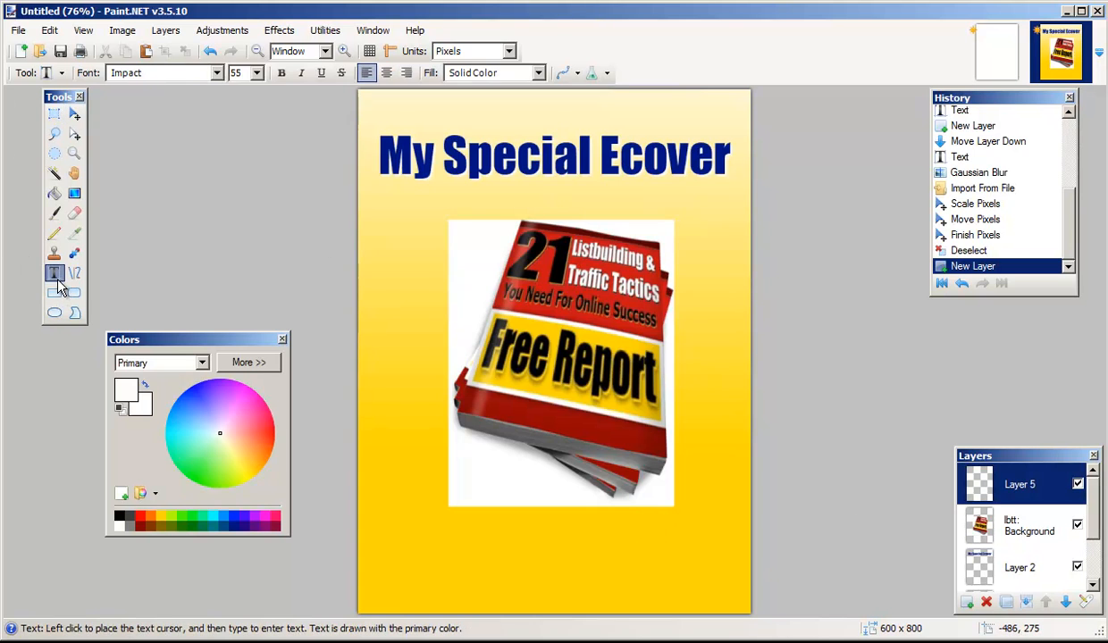
click(589, 540)
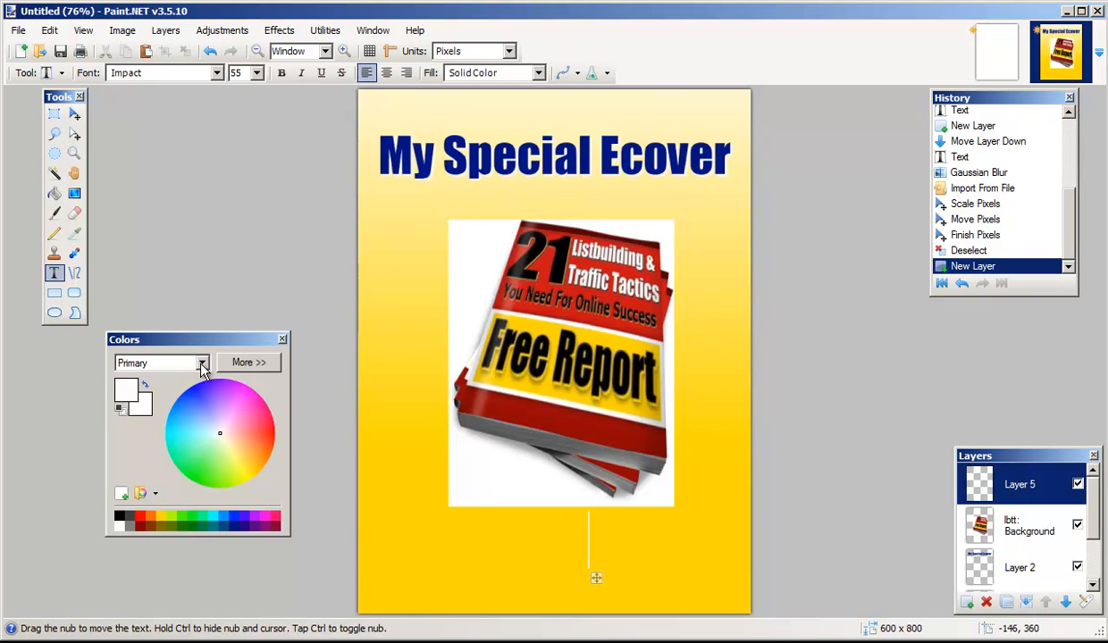